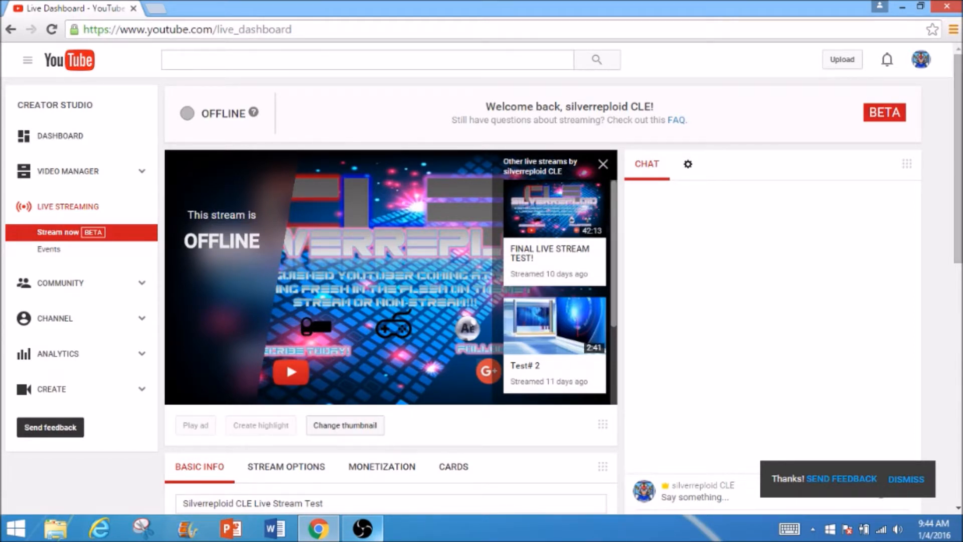
Step: Open the live streaming events page and start scheduling a new live event
scroll(481, 278, down, 3)
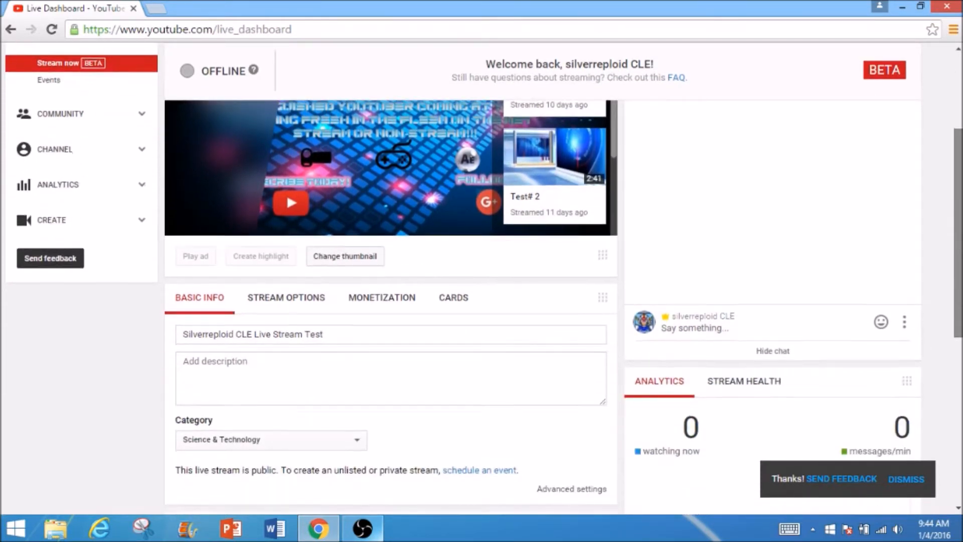
scroll(909, 115, up, 3)
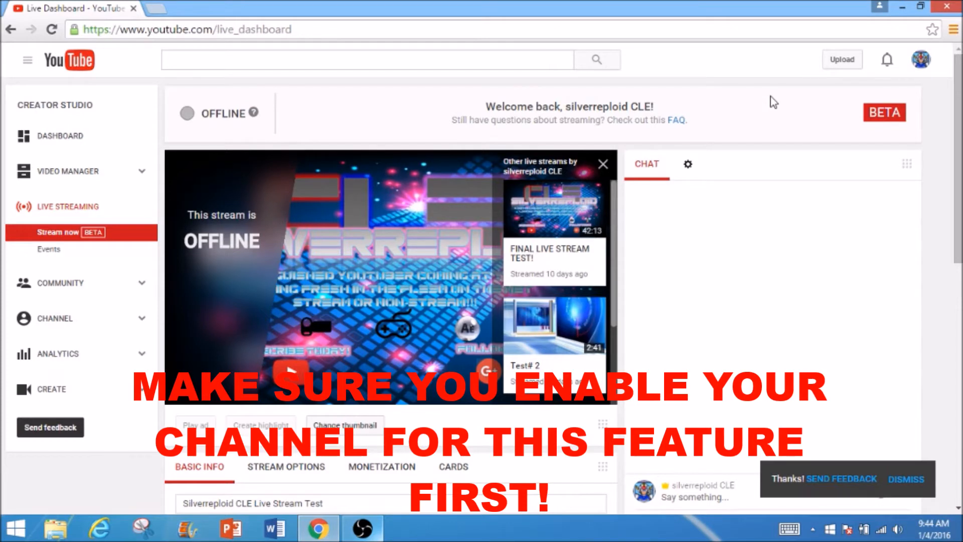
click(50, 249)
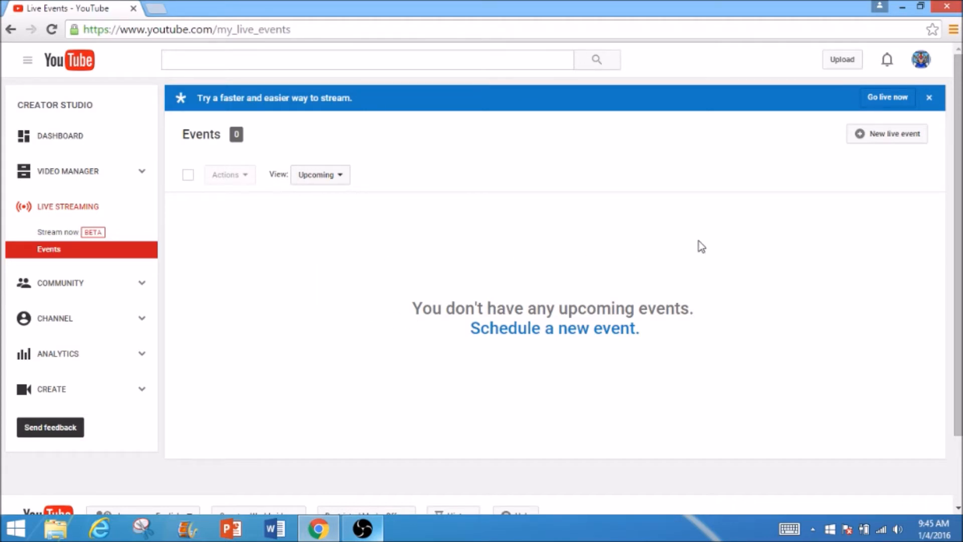
click(545, 335)
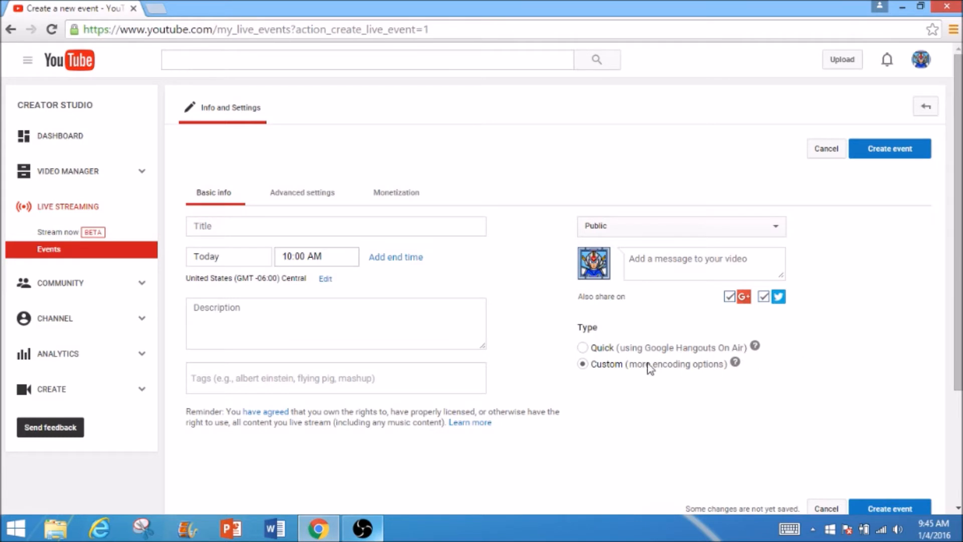
Step: Review the new event's monetization and advanced settings, including the available video categories
click(306, 196)
click(396, 197)
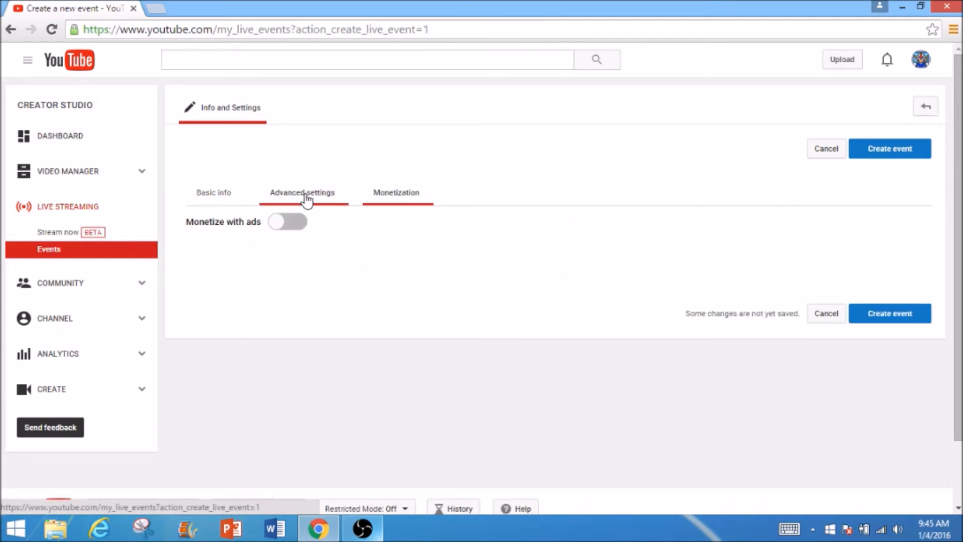
click(307, 198)
click(393, 200)
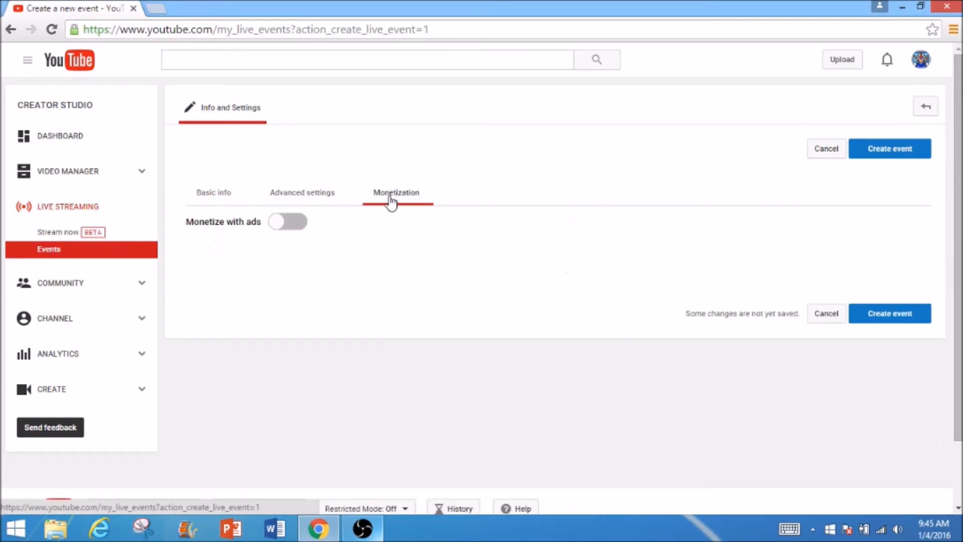
click(287, 201)
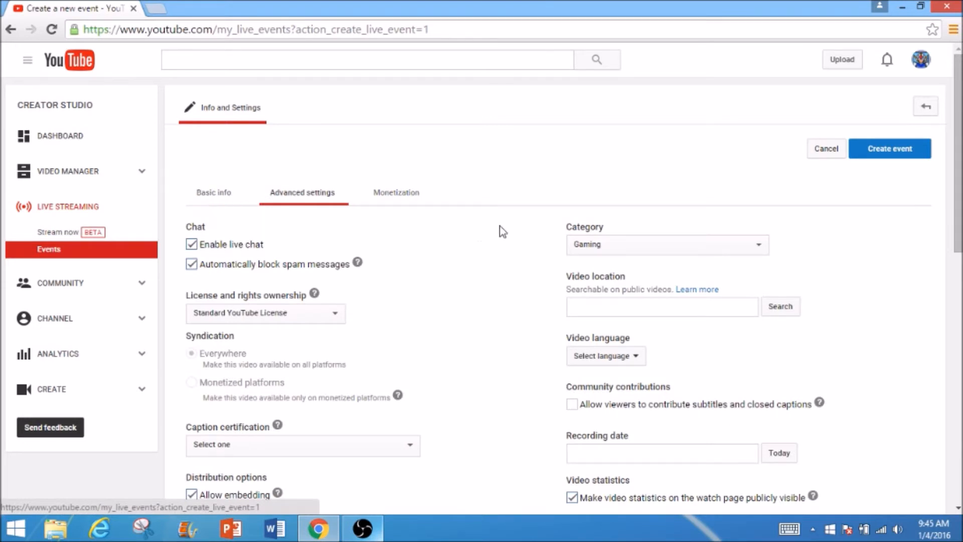
click(631, 248)
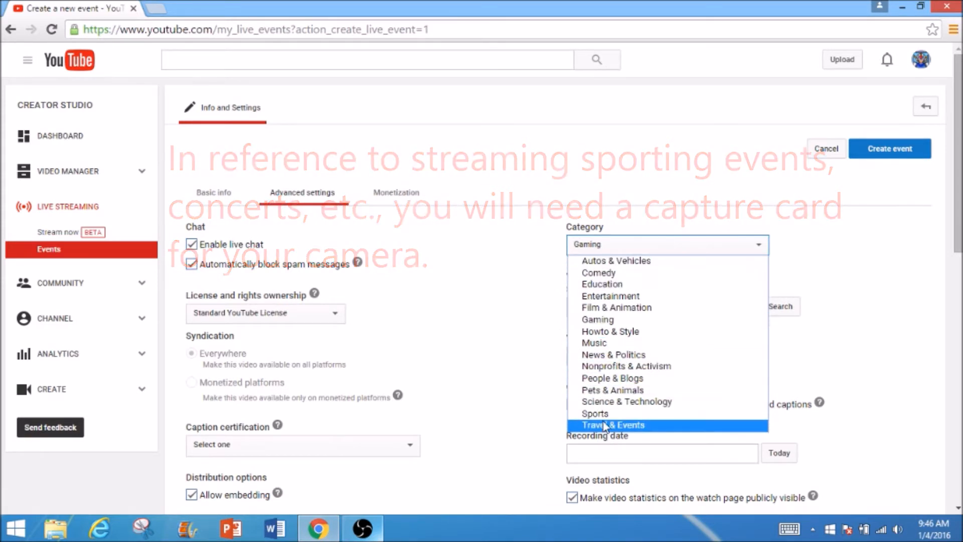
click(487, 229)
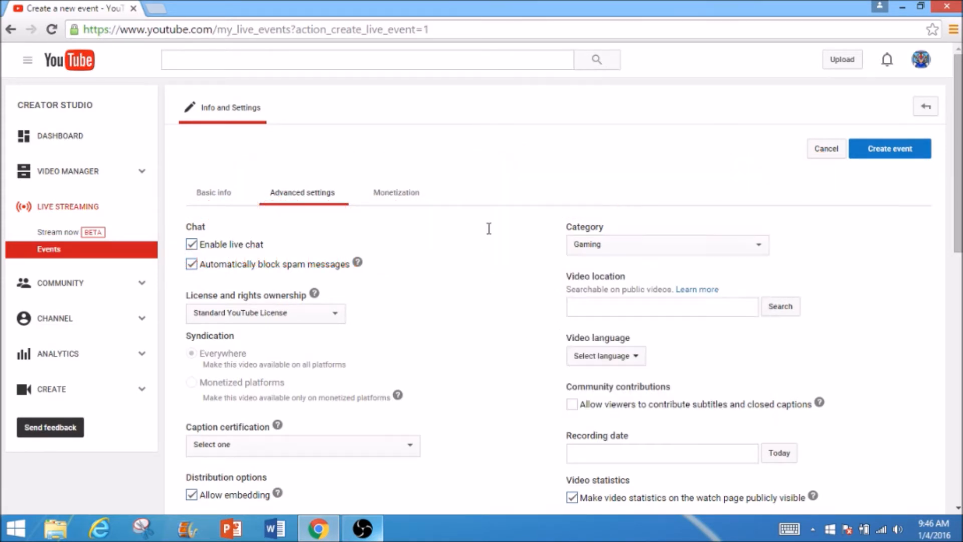
Step: Title the event TEST in its basic info and check the start date calendar, leaving the date on Today
click(241, 193)
click(254, 223)
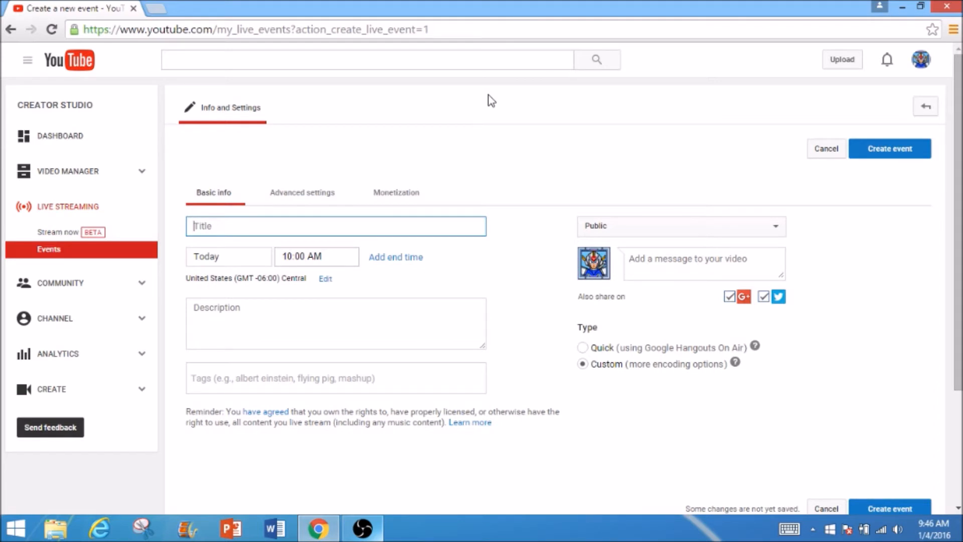
text(TEST)
click(237, 258)
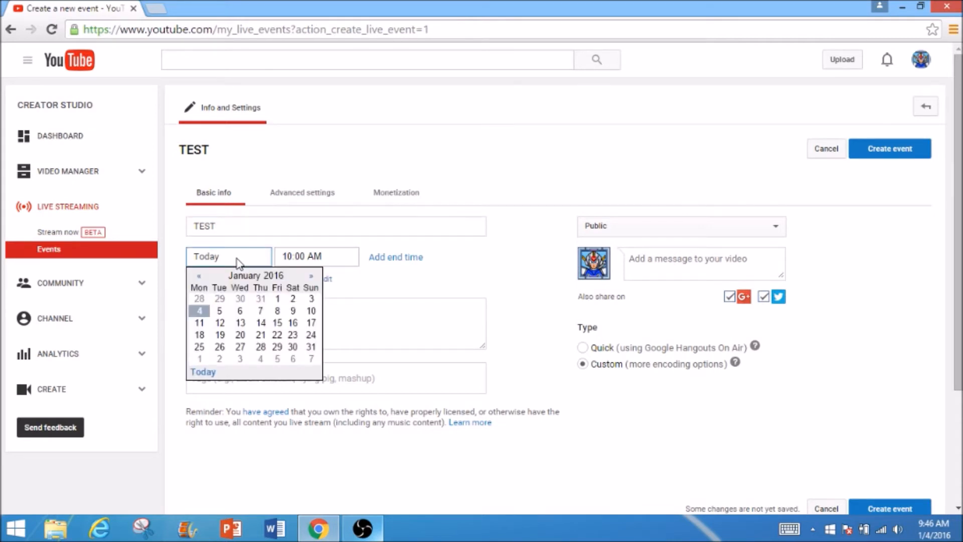
click(176, 255)
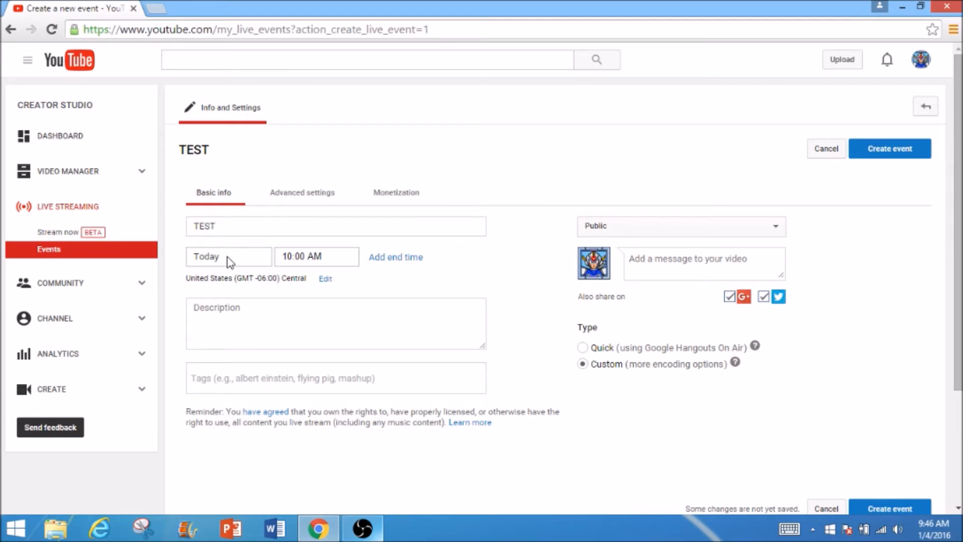
Step: Set the event's start time to 9:50AM
click(342, 258)
text(9)
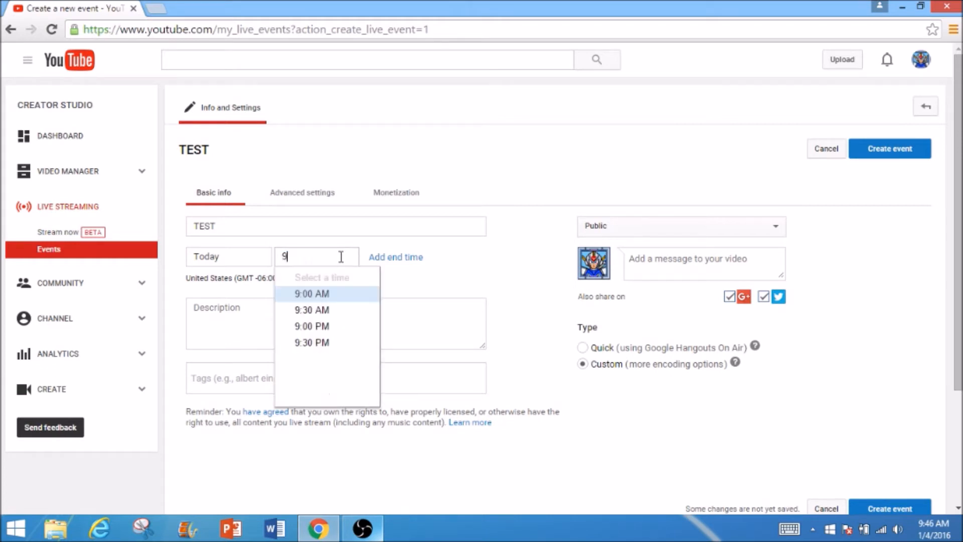
key(BackSpace)
text(:50)
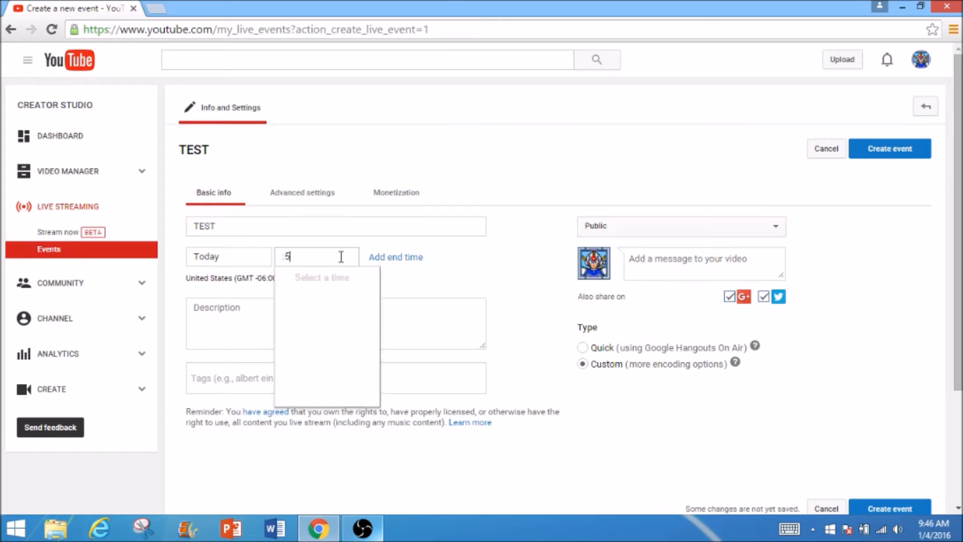
key(BackSpace)
key(BackSpace)
key(BackSpace)
text(9)
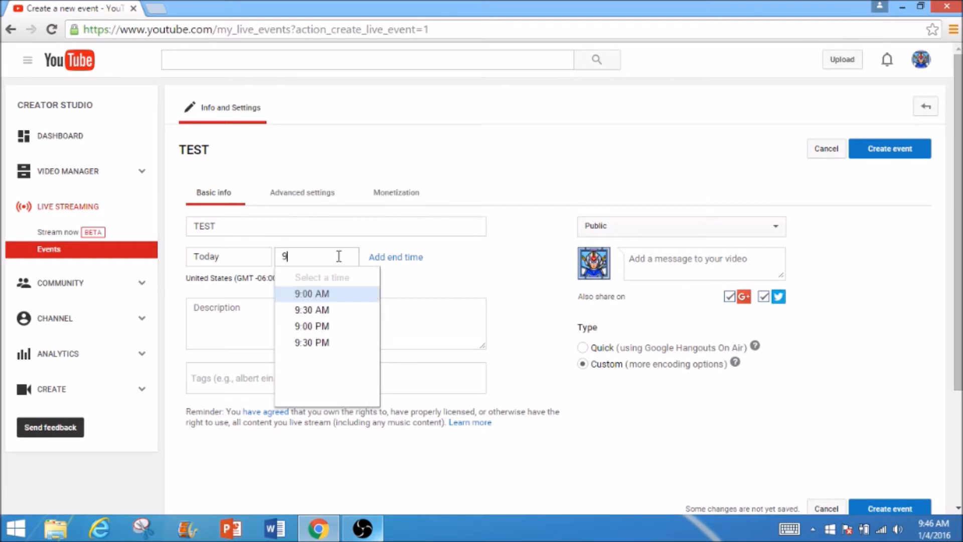
text(:50A)
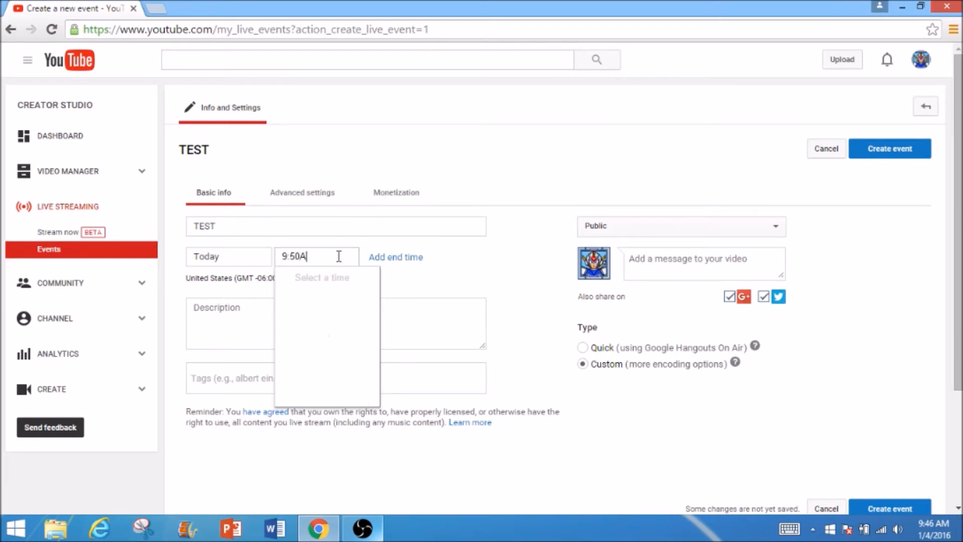
text(M)
click(471, 287)
Step: Enter the event description "This is a live stream test tutorial. Nothing interesting to see here."
click(359, 321)
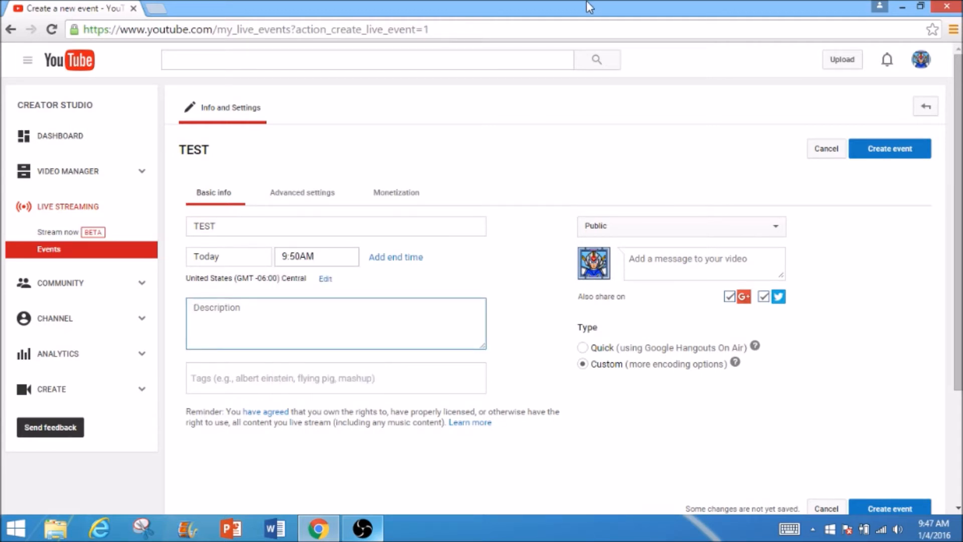
text(This is a live stream )
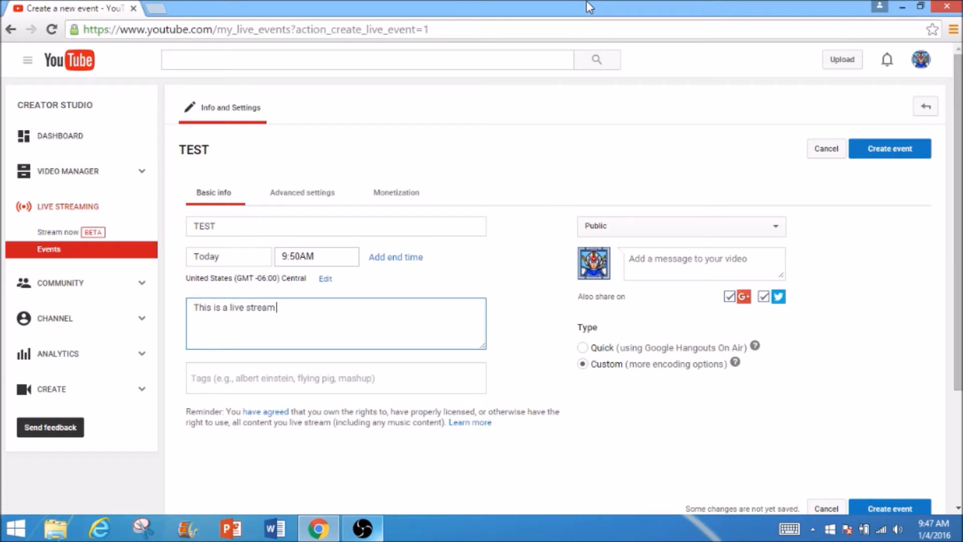
text(test tutorial.  Nothing inter)
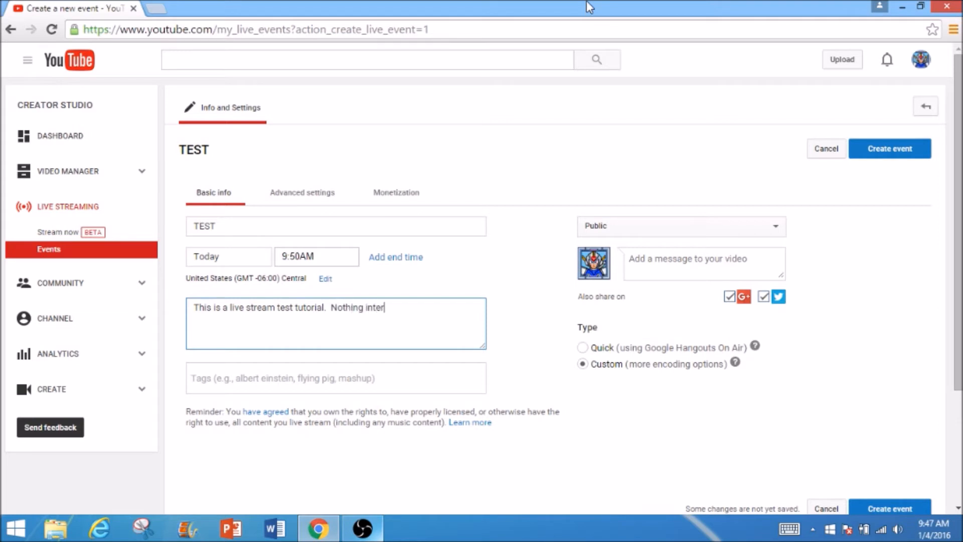
text(esting to see here.)
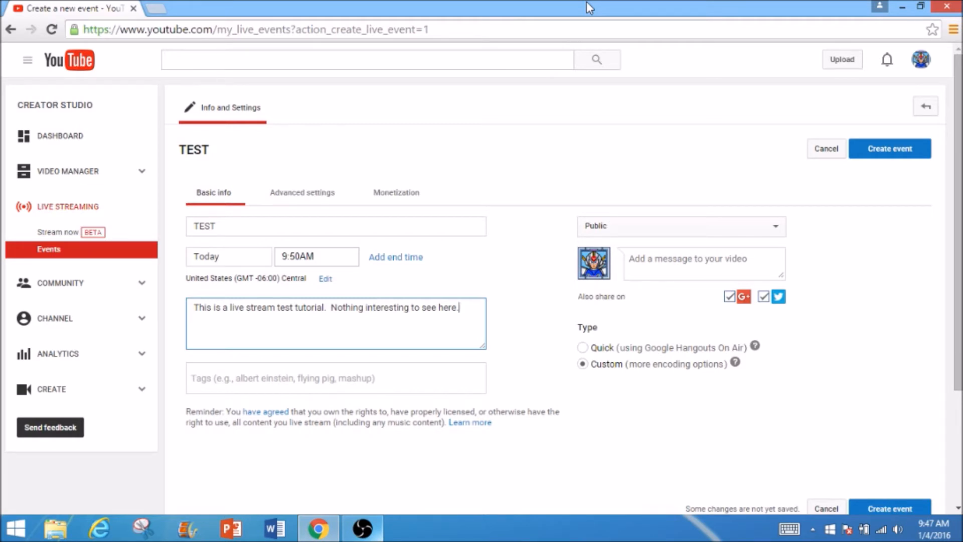
Step: Leave the tags and video message empty and create the event
click(389, 374)
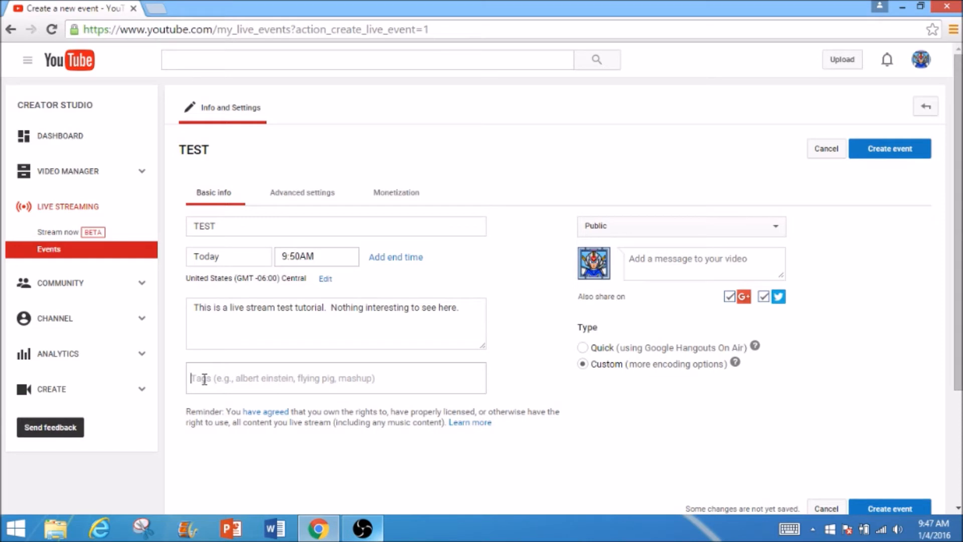
click(571, 316)
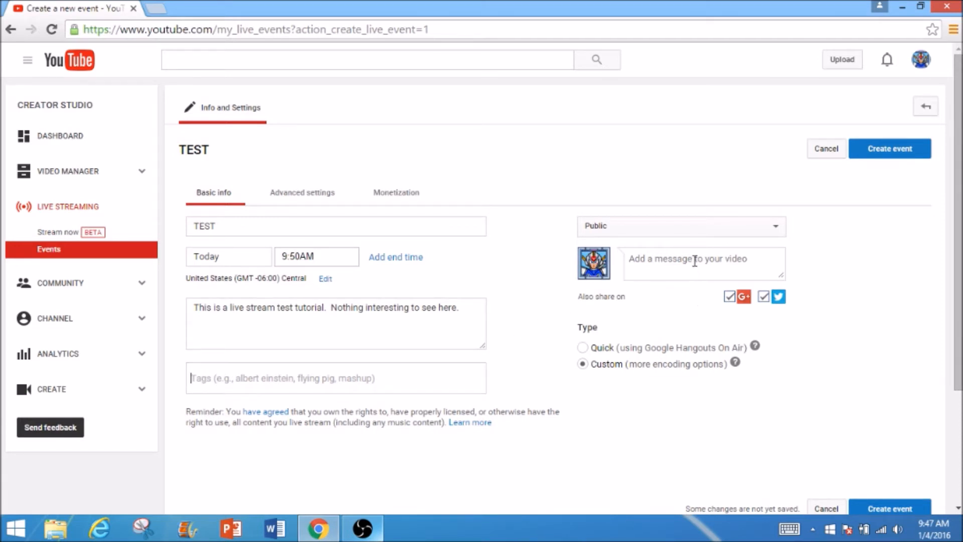
click(658, 267)
click(914, 149)
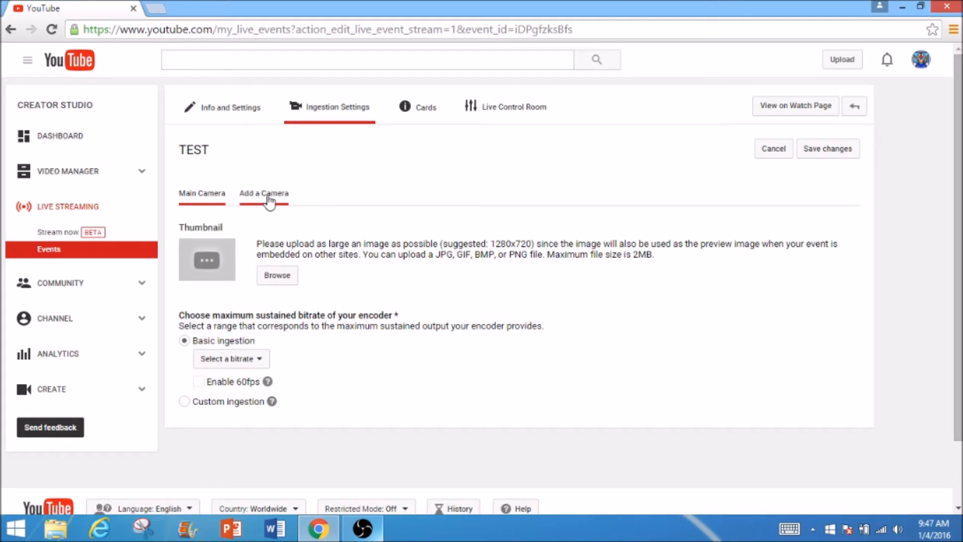
Step: Upload a thumbnail image for the main camera and show the basic ingestion bitrate choices
click(277, 275)
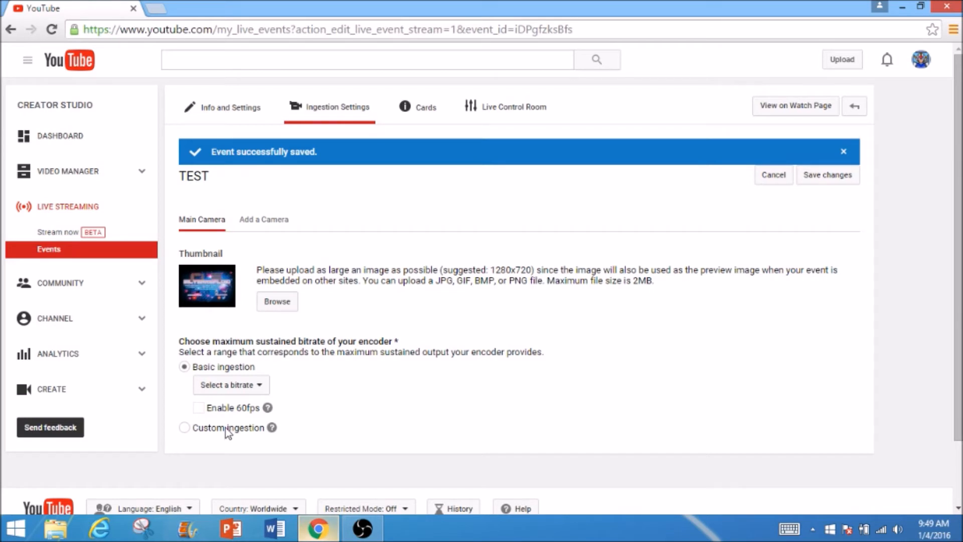
click(223, 391)
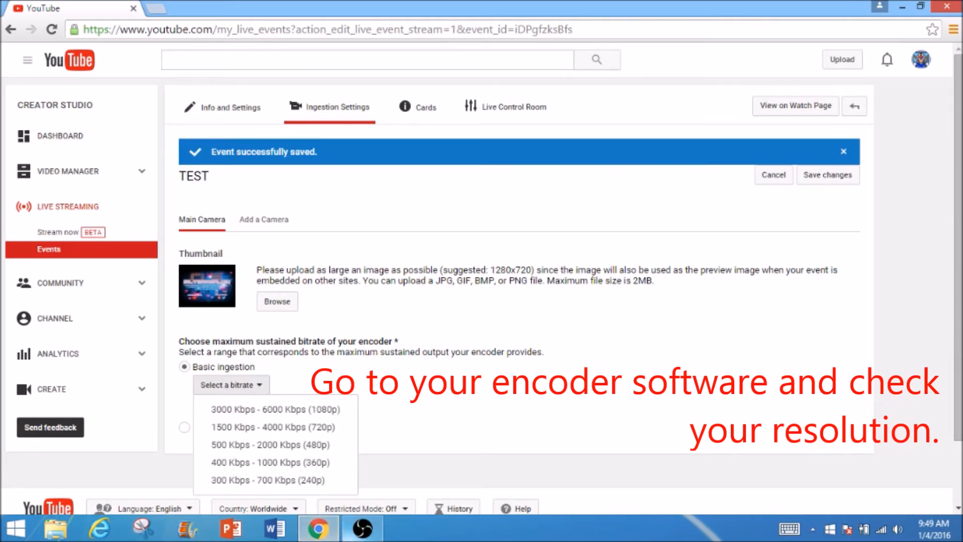
Step: Switch to Open Broadcaster Software and look through its audio, hotkey and advanced settings
click(362, 528)
click(533, 437)
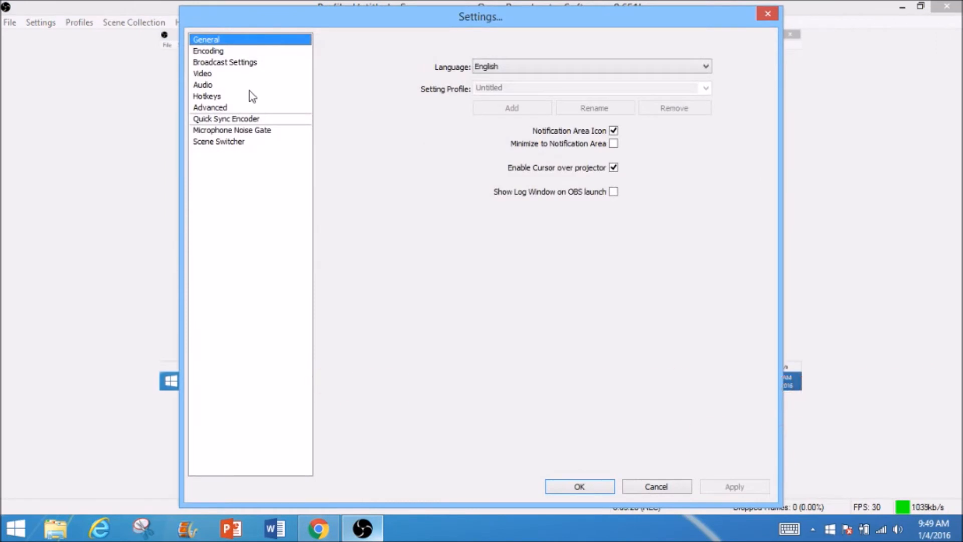
click(240, 84)
click(242, 96)
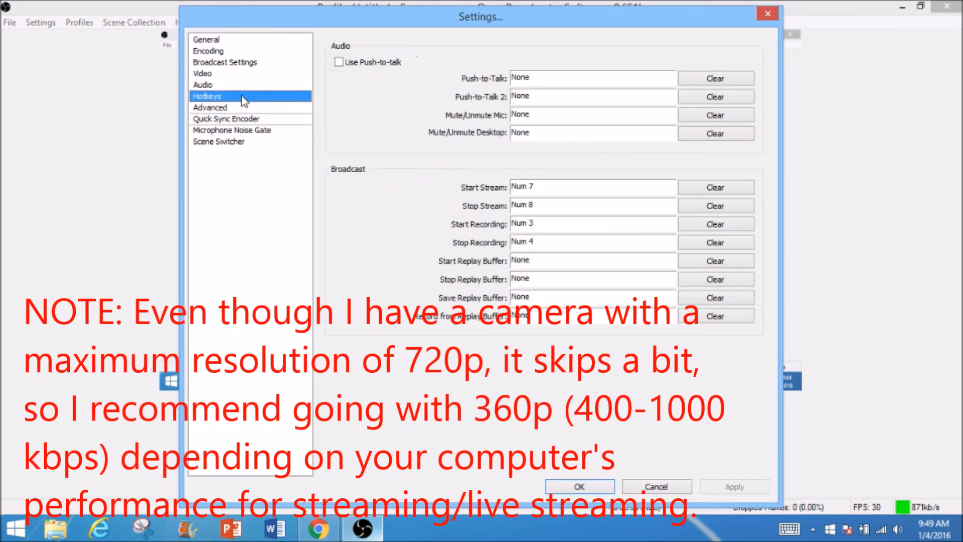
click(244, 107)
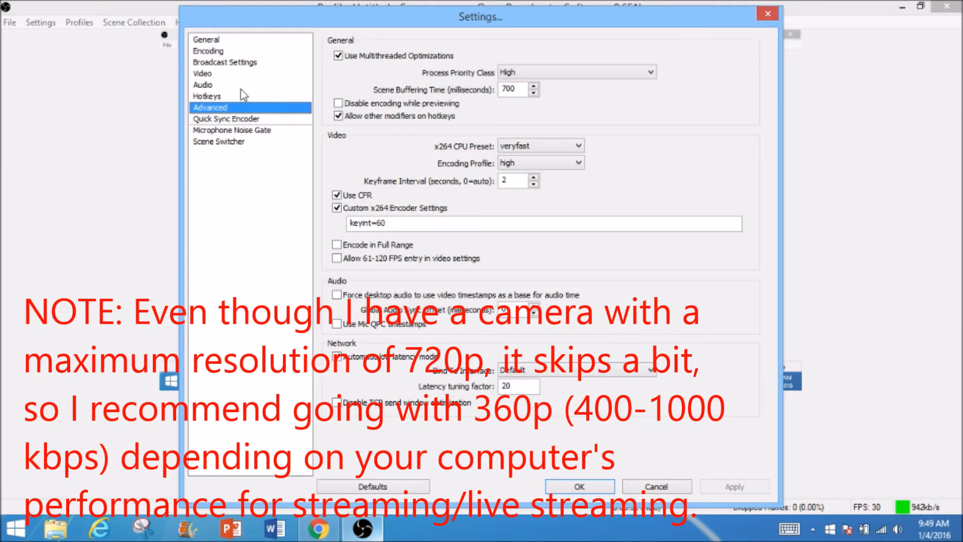
Step: Clear the saved stream key in the broadcast settings
click(240, 63)
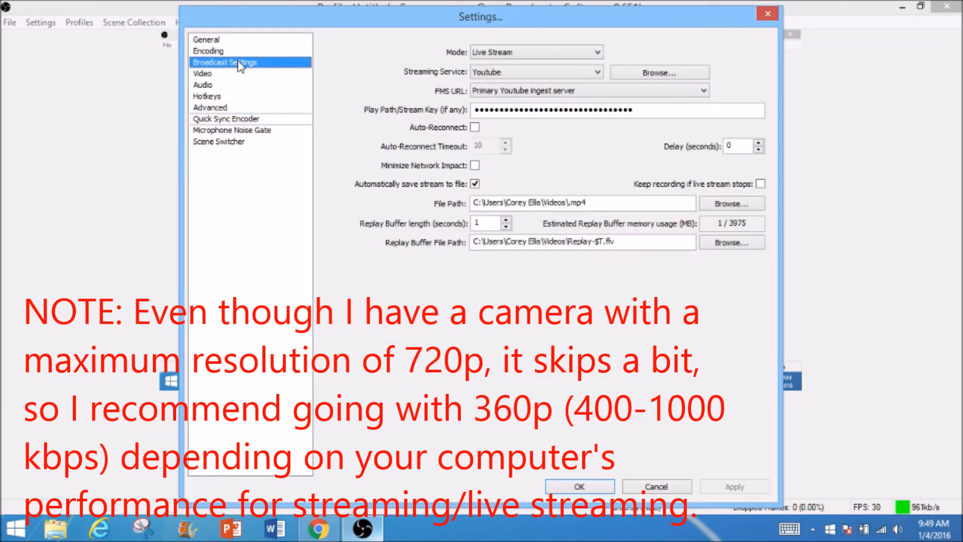
triple_click(653, 108)
key(BackSpace)
Step: Check the broadcast mode, streaming service and FMS URL choices, keeping Live Stream, Youtube and Primary Youtube ingest server
click(492, 55)
click(491, 57)
click(497, 71)
click(500, 74)
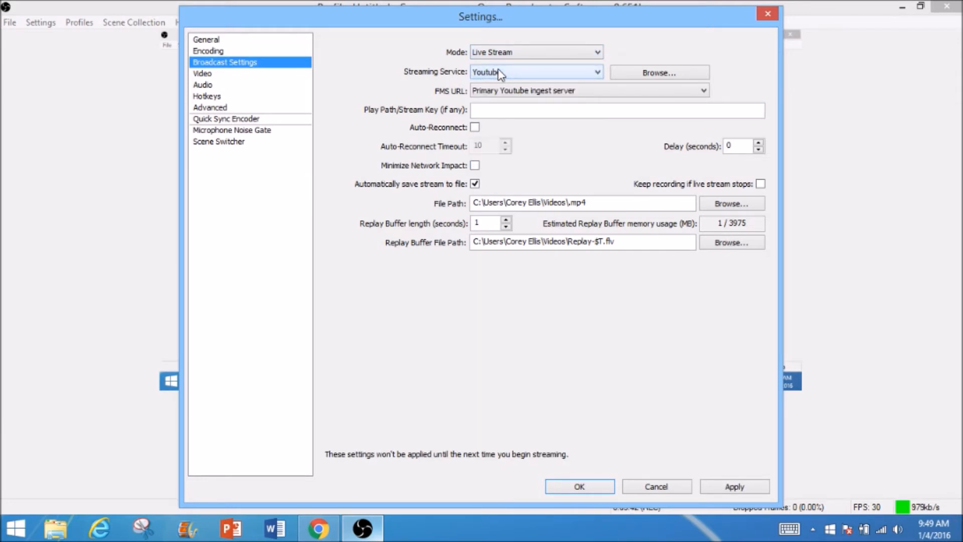
click(499, 74)
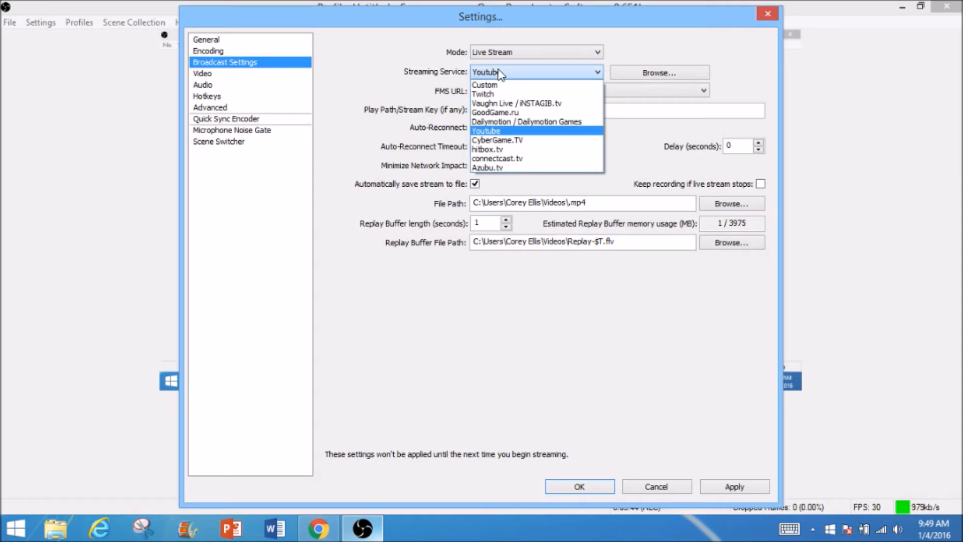
click(499, 74)
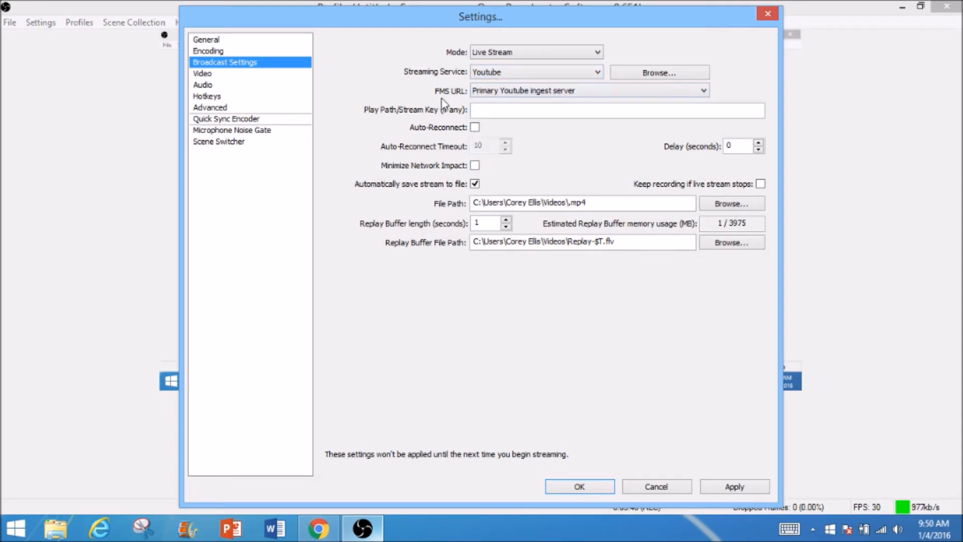
click(479, 95)
click(484, 103)
Step: Save and apply the broadcast settings changes, and open the advanced settings
click(255, 119)
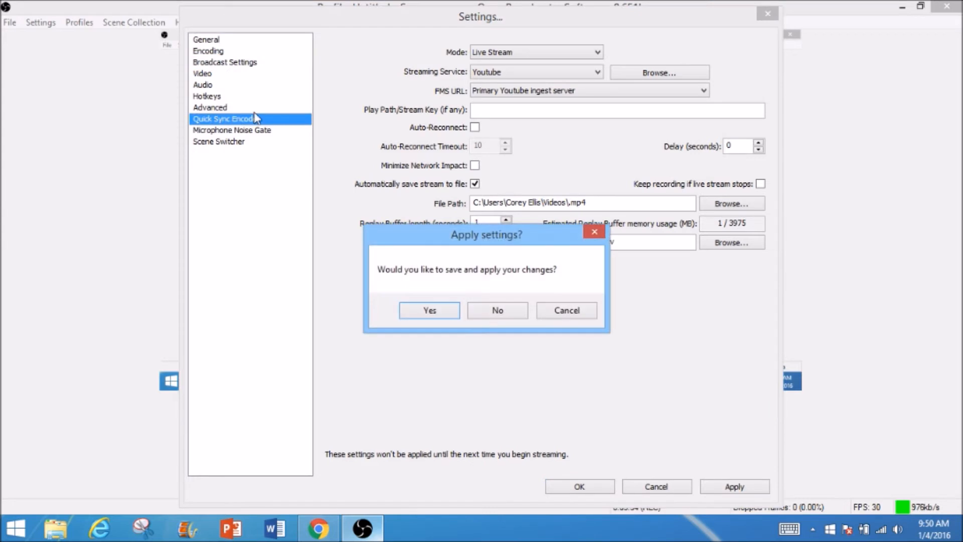
click(442, 312)
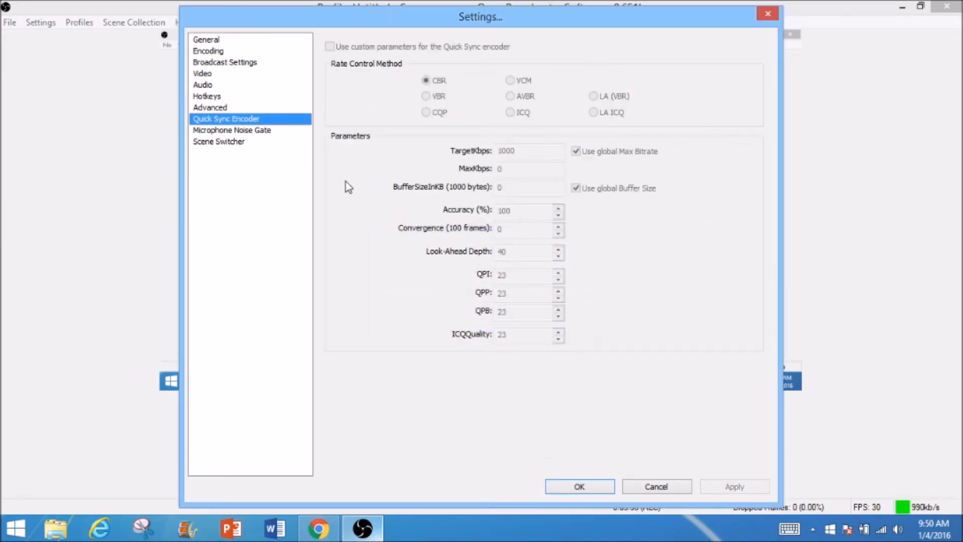
click(246, 107)
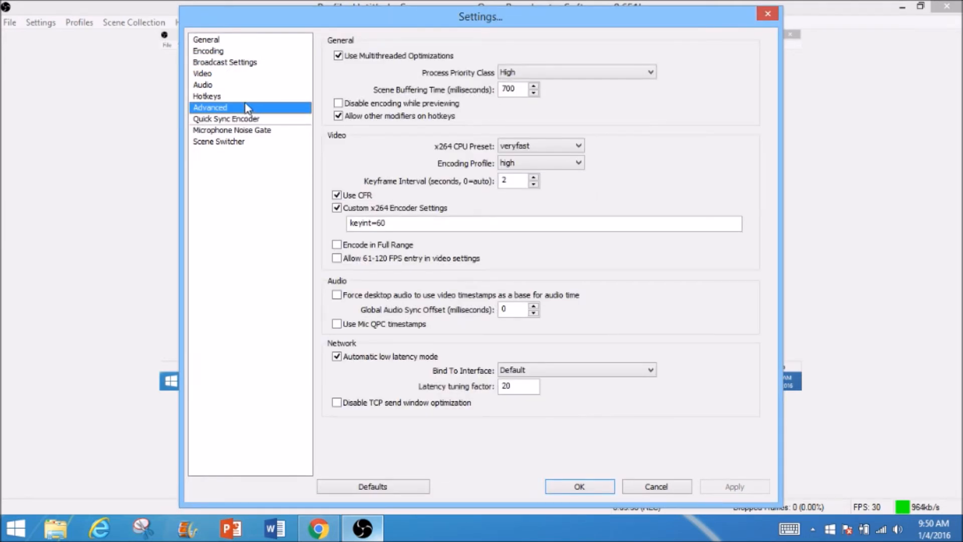
Step: Review the hotkeys, audio, video, broadcast, encoding, general and advanced settings, and close the settings window
click(244, 97)
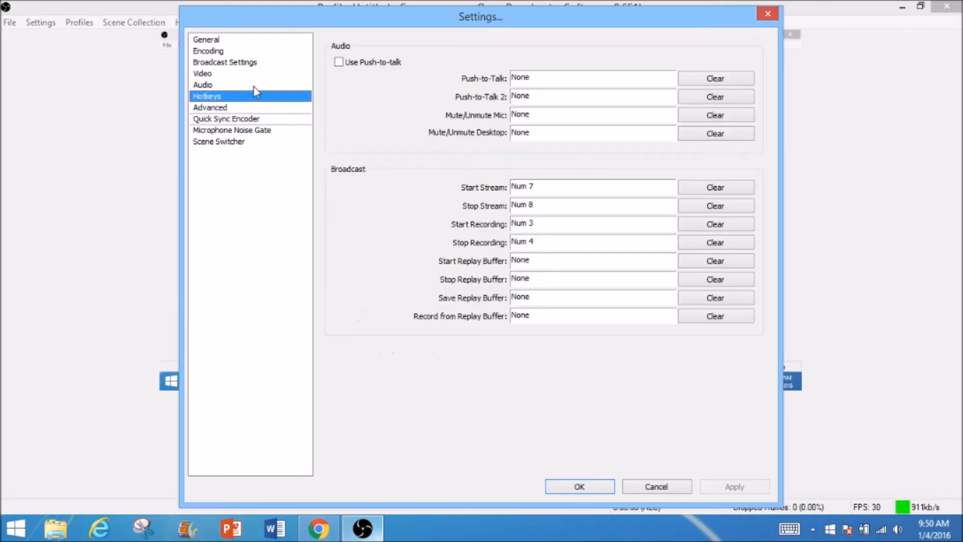
click(250, 85)
click(244, 73)
click(246, 63)
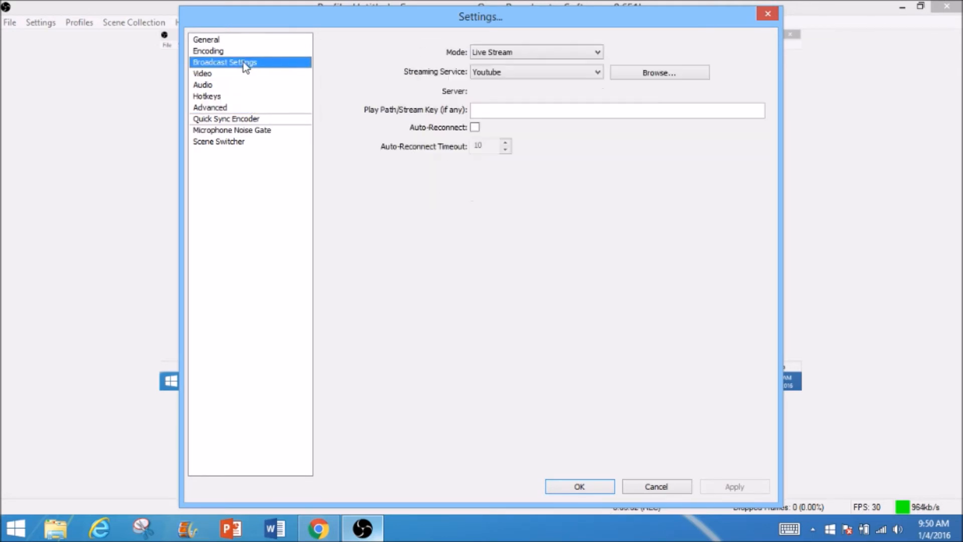
click(241, 51)
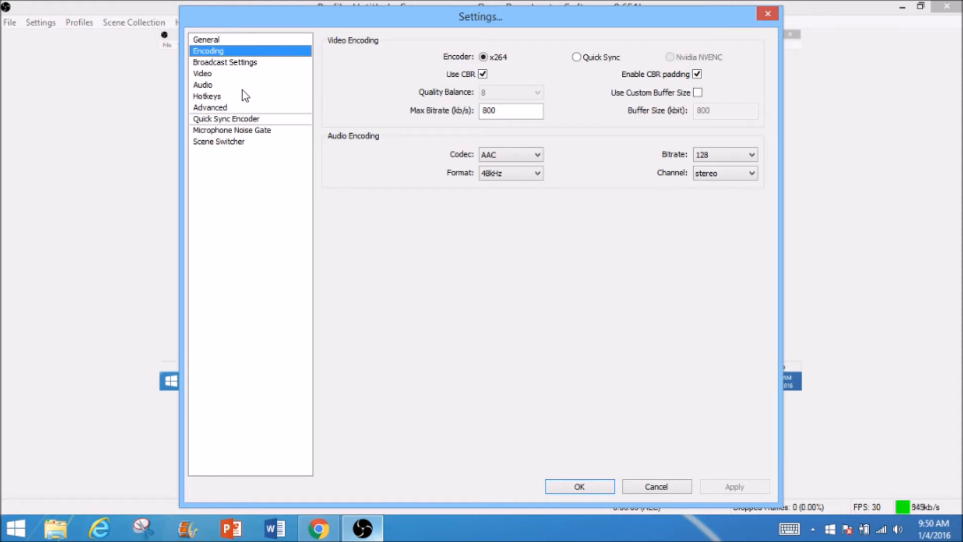
click(230, 64)
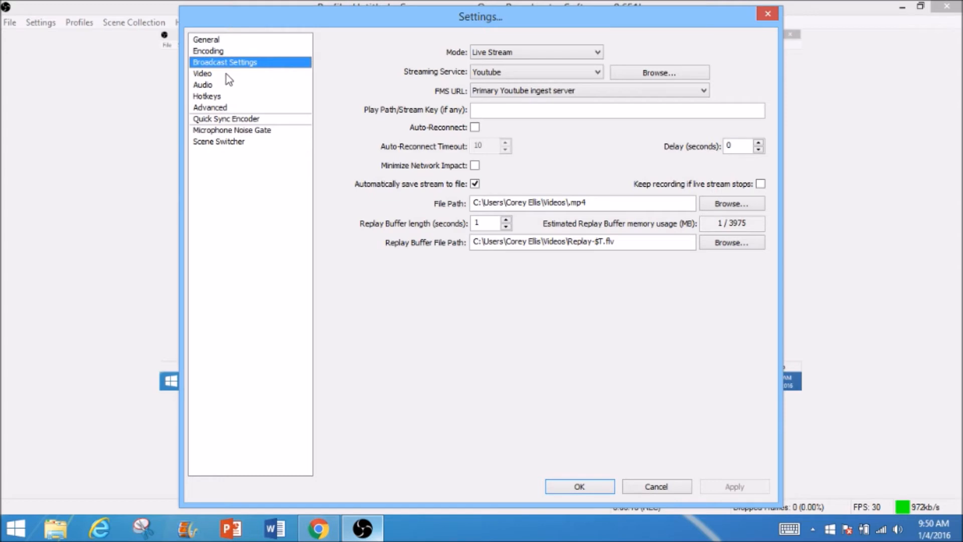
click(227, 75)
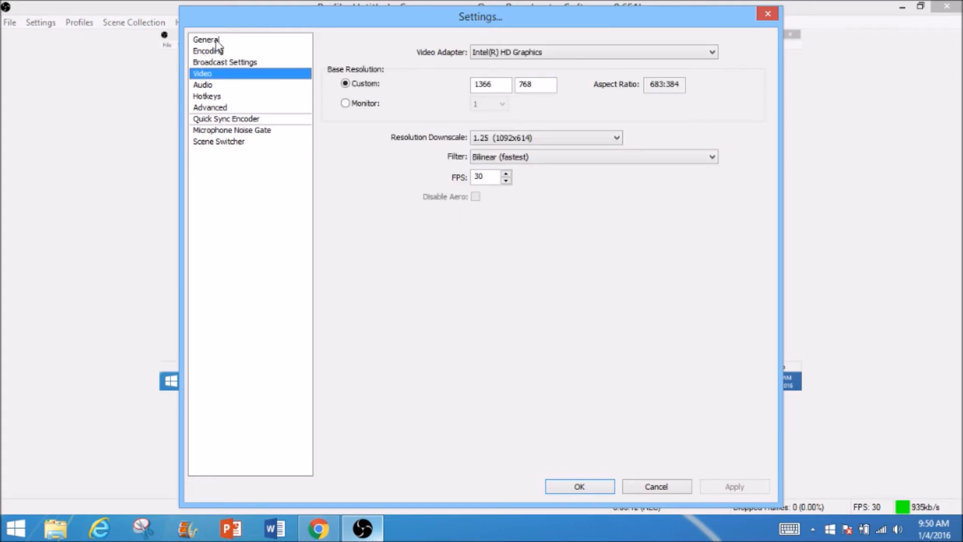
click(215, 42)
click(232, 97)
click(233, 108)
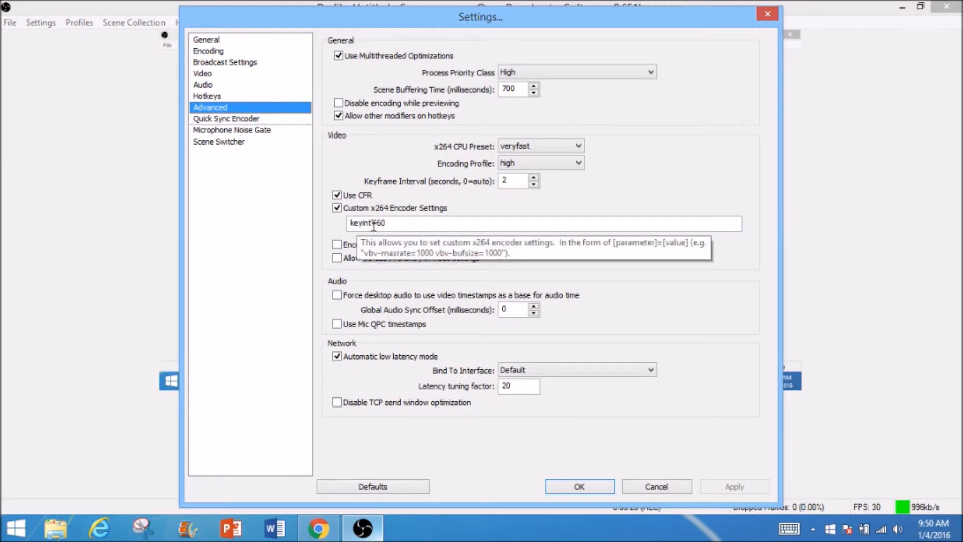
click(580, 486)
Step: Switch to YouTube in Chrome and check the TEST event's encoder choices in the ingestion settings, keeping Other encoders
click(318, 528)
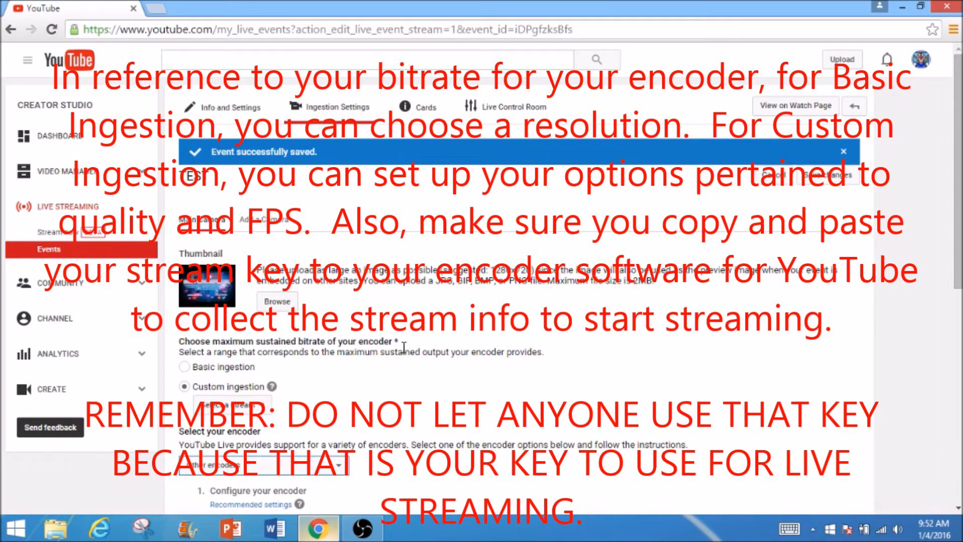
drag(959, 271, 959, 275)
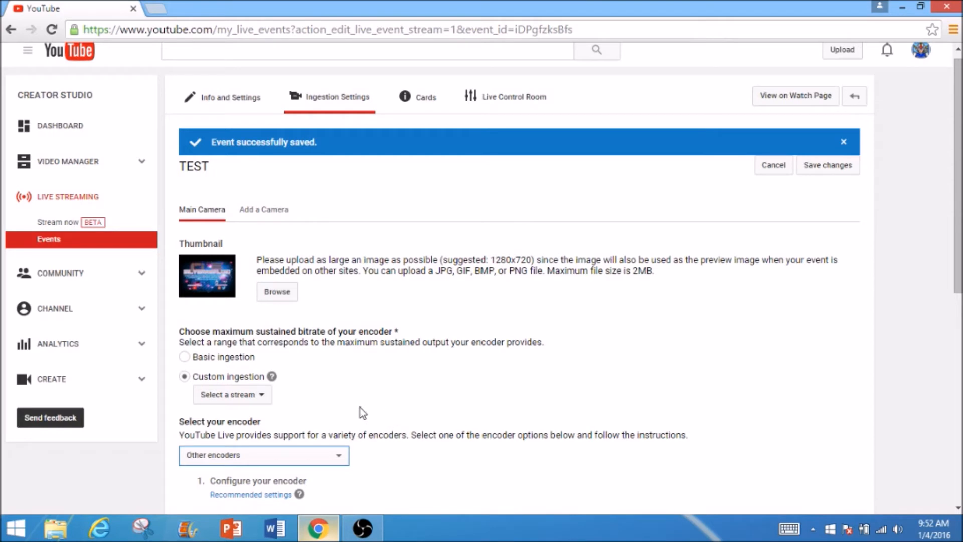
click(312, 455)
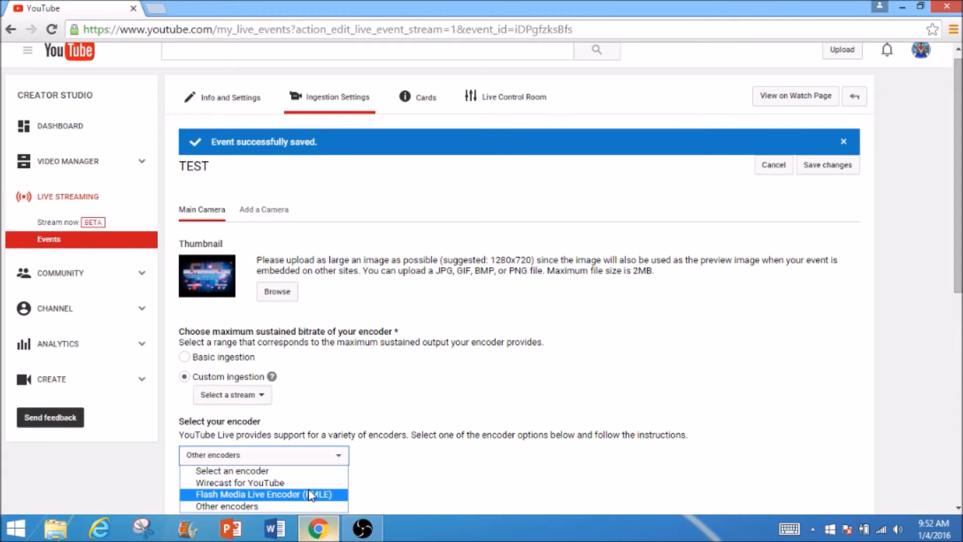
click(486, 469)
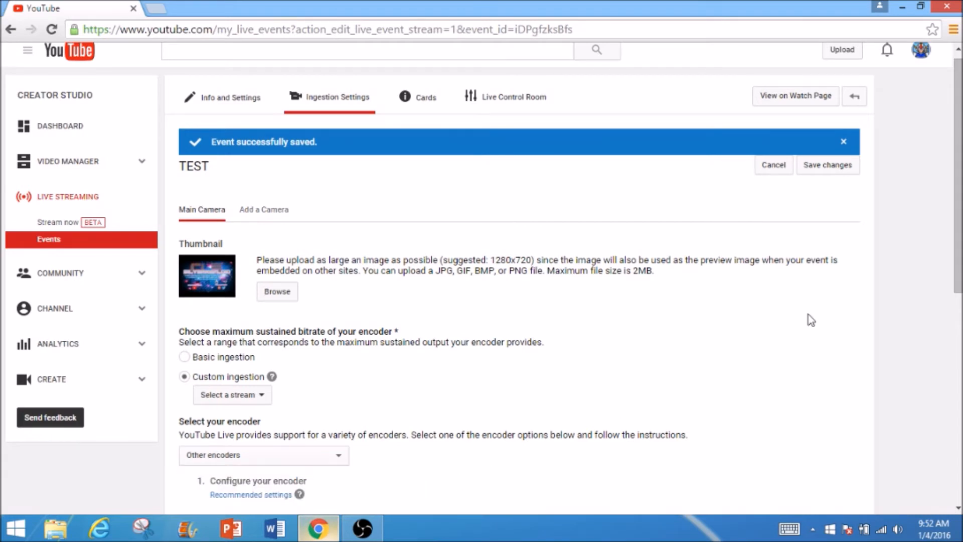
scroll(554, 205, up, 1)
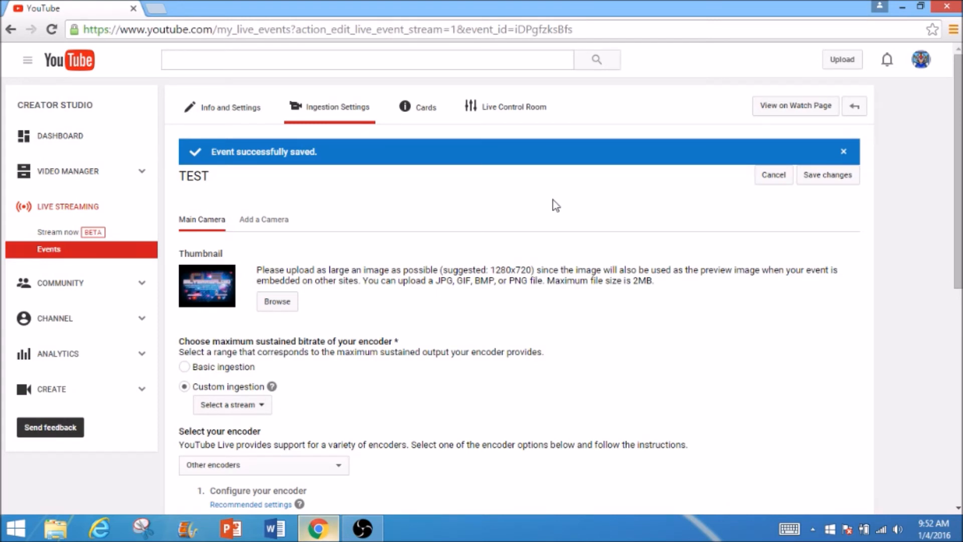
Step: Open the TEST event's Live Control Room, dismiss the start point tip, and look over the preview and public view sections
click(510, 113)
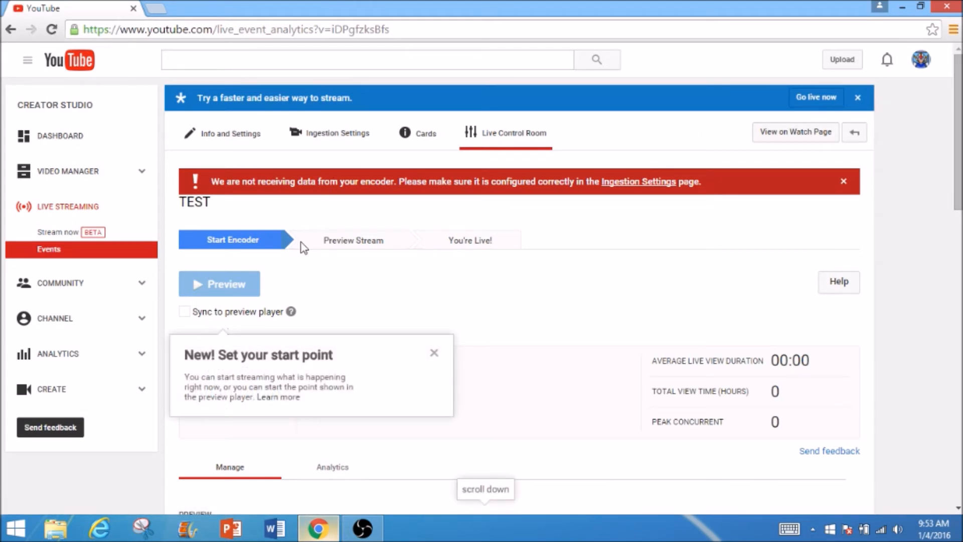
click(435, 360)
scroll(434, 359, down, 5)
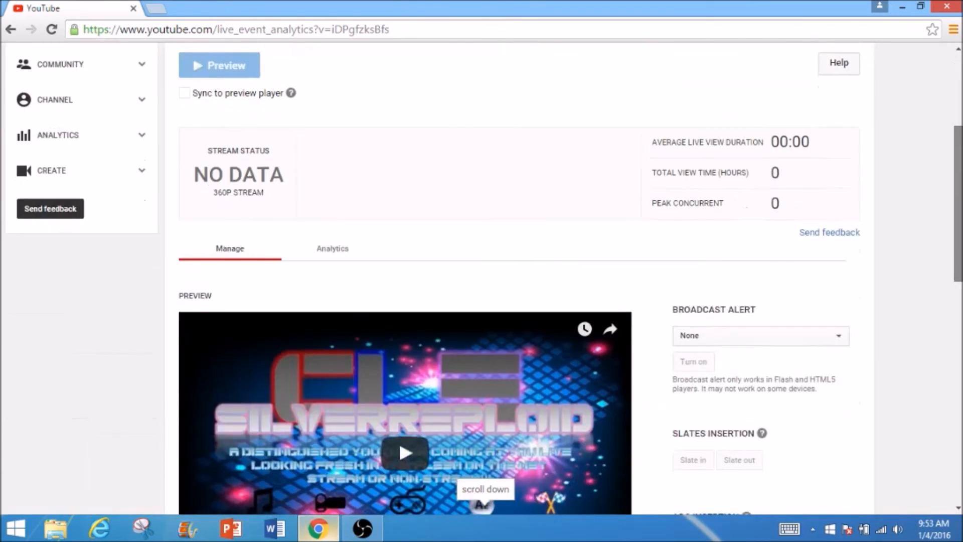
scroll(946, 238, down, 9)
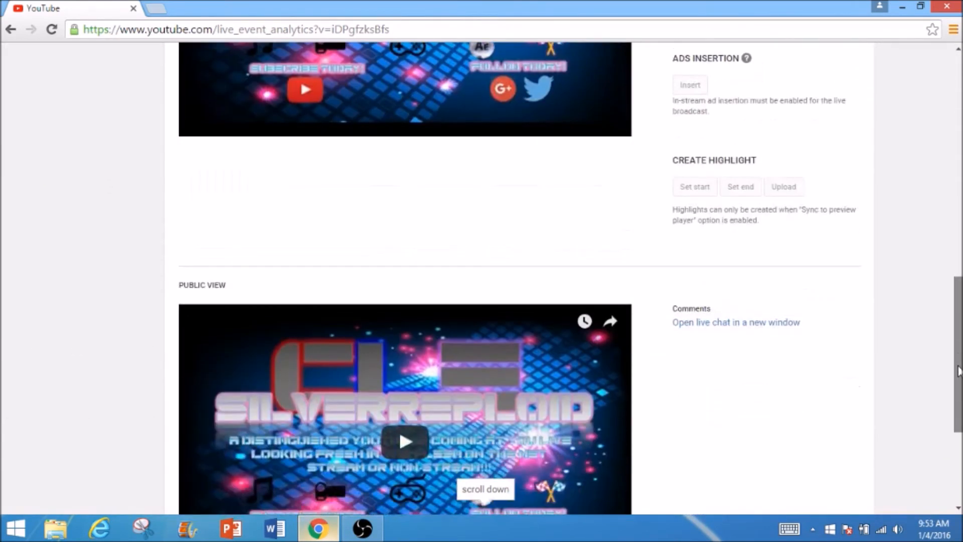
scroll(946, 238, up, 6)
scroll(946, 238, up, 8)
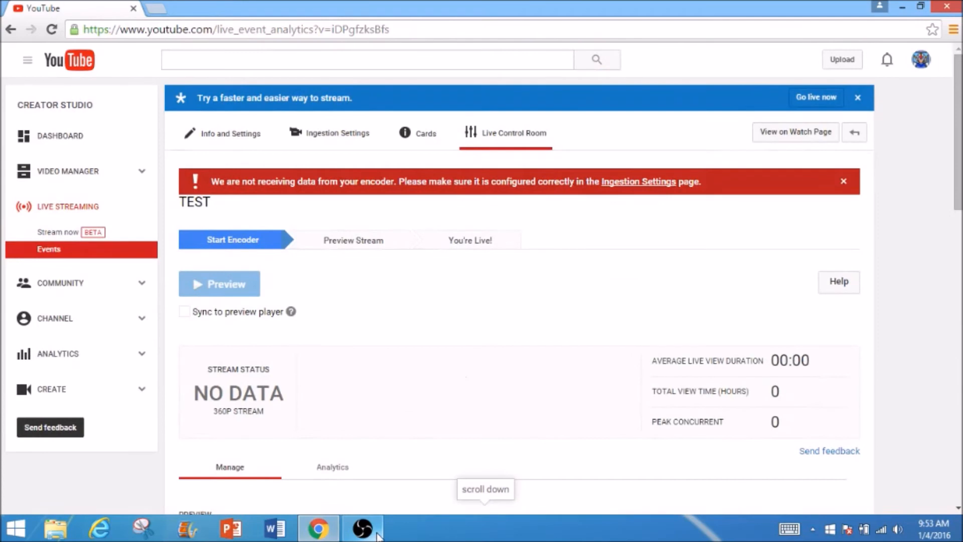
Step: Switch to Open Broadcaster Software, paste the stream key into the broadcast settings, and apply and close the settings
click(363, 528)
click(551, 435)
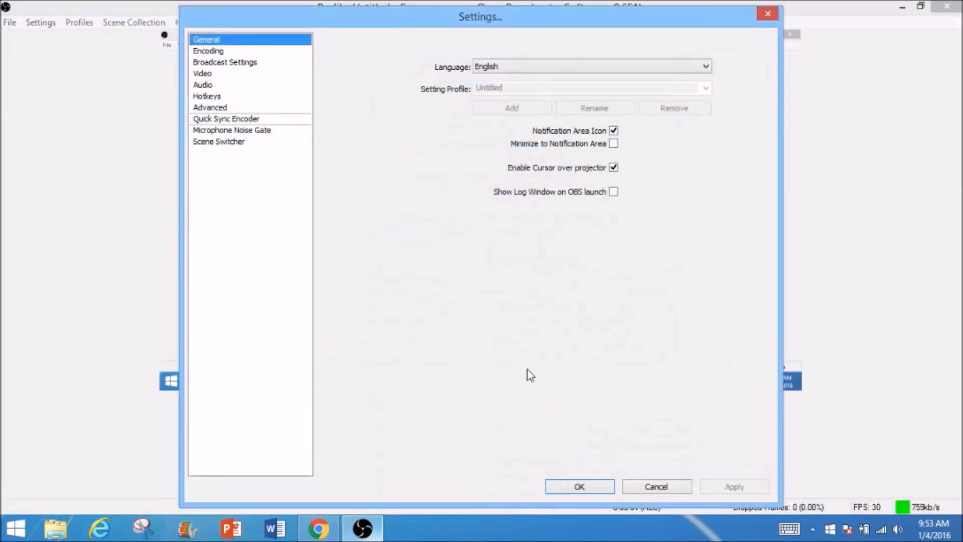
click(236, 63)
click(498, 110)
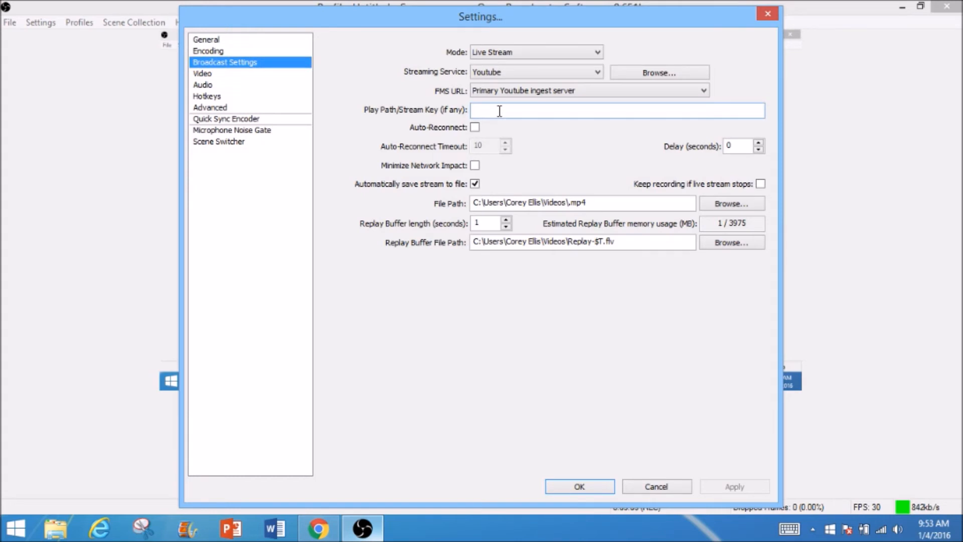
click(321, 532)
click(362, 528)
key(ctrl+v)
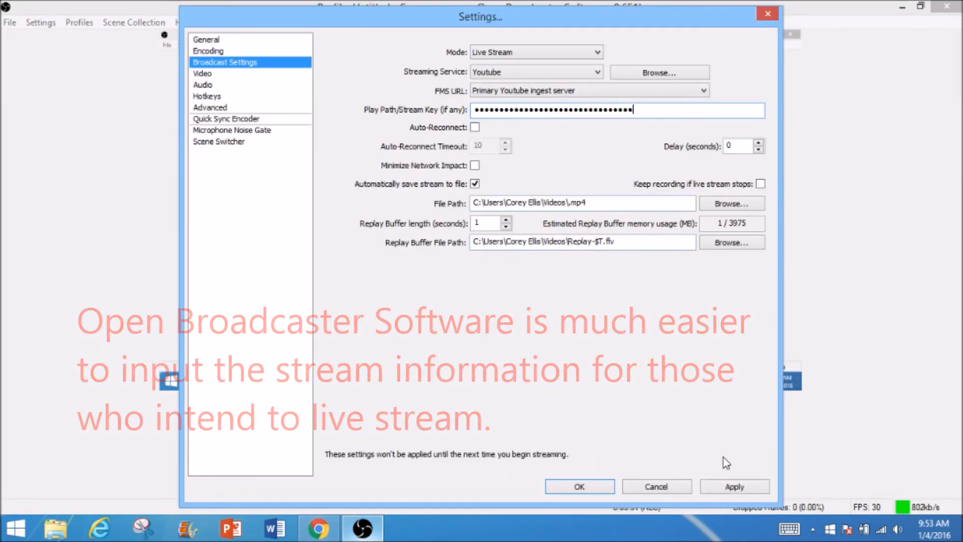
click(732, 494)
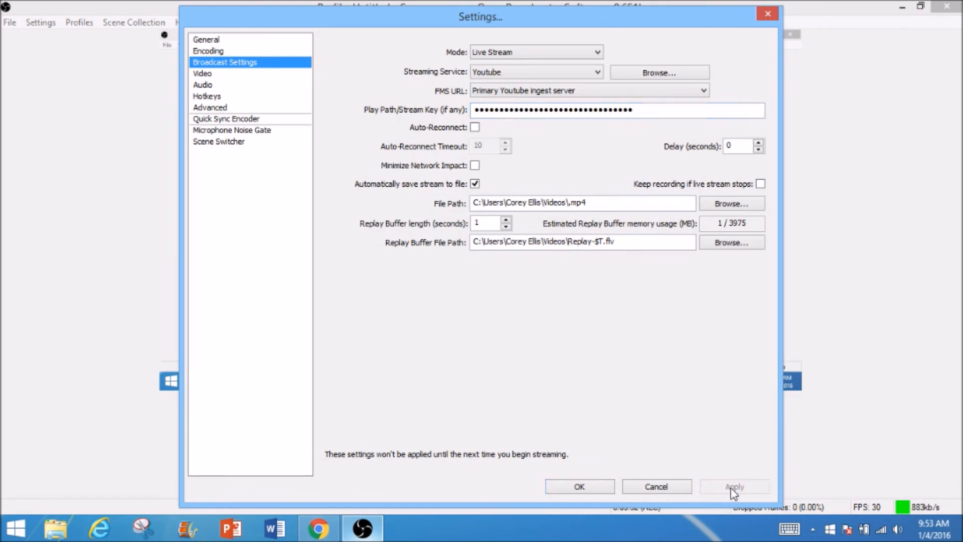
click(577, 487)
Step: Check the Live Control Room in Chrome, and start streaming in Open Broadcaster Software with the Logitech Stream Cam source enabled
click(318, 528)
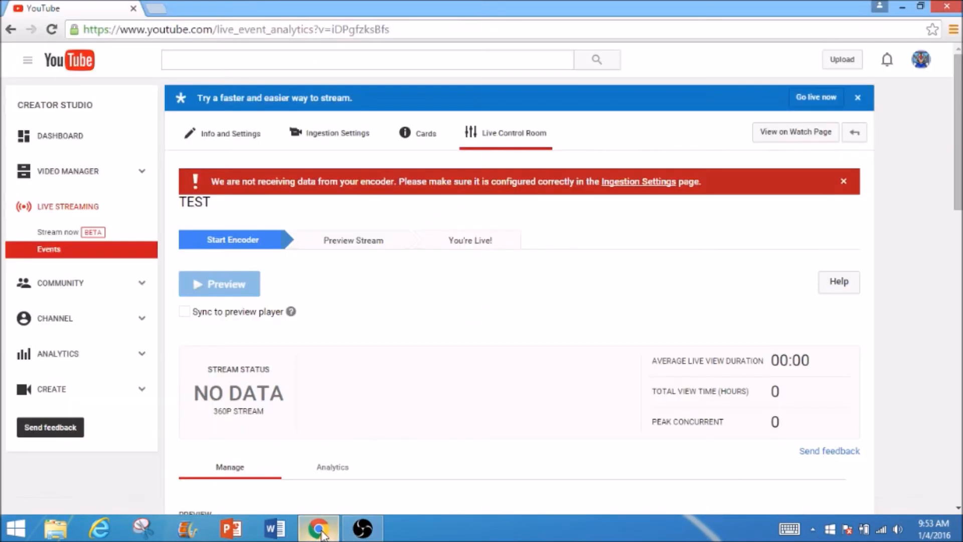
scroll(226, 234, down, 1)
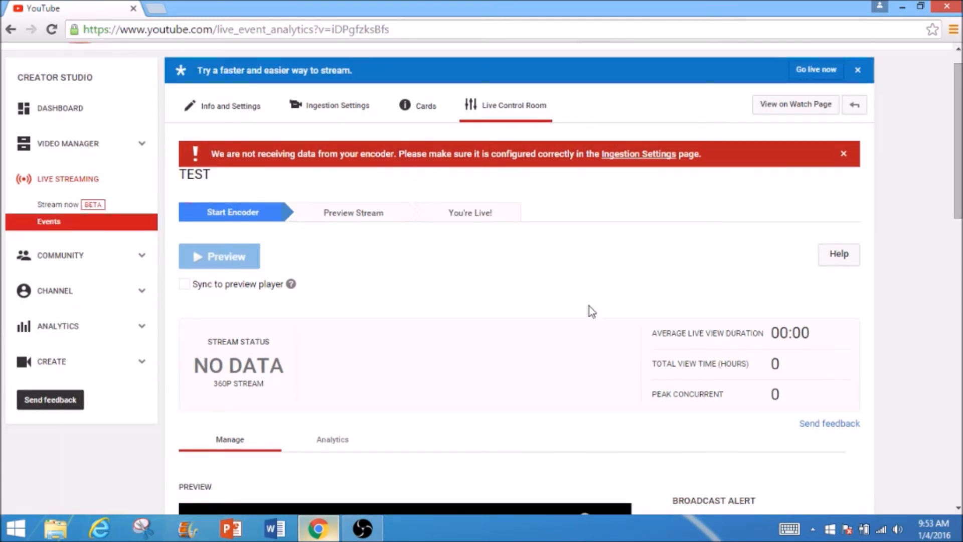
click(362, 528)
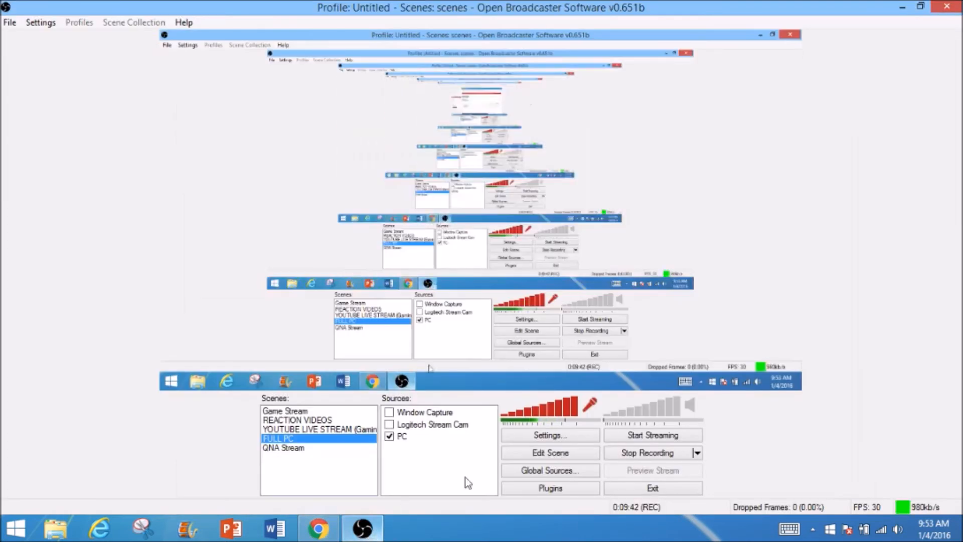
click(660, 435)
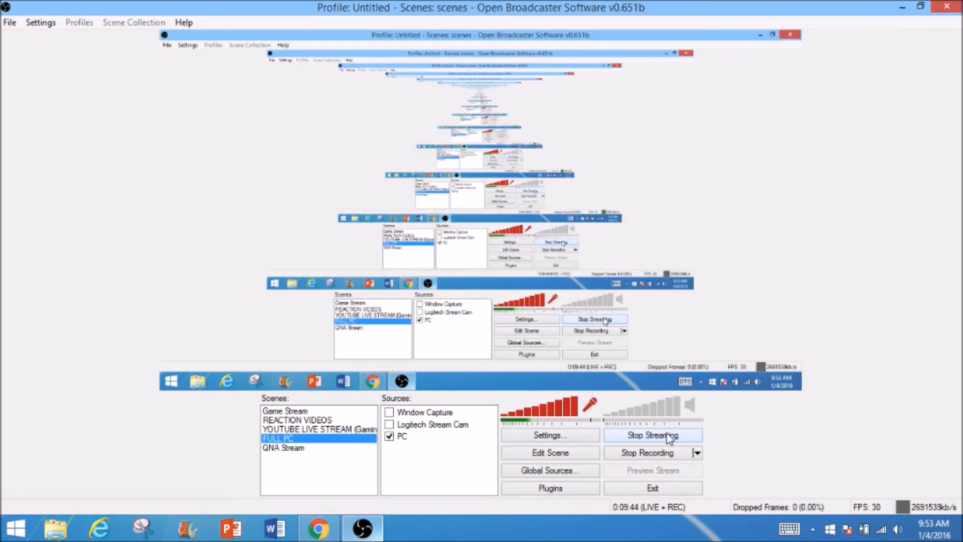
click(390, 425)
Step: Switch to YouTube in Chrome and start the preview of the TEST live event, confirming the request
click(327, 536)
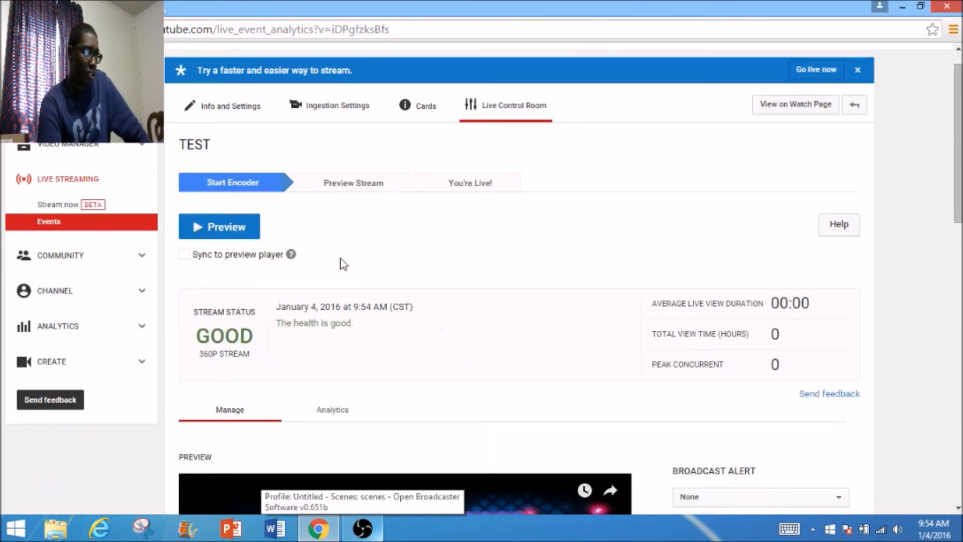
click(229, 231)
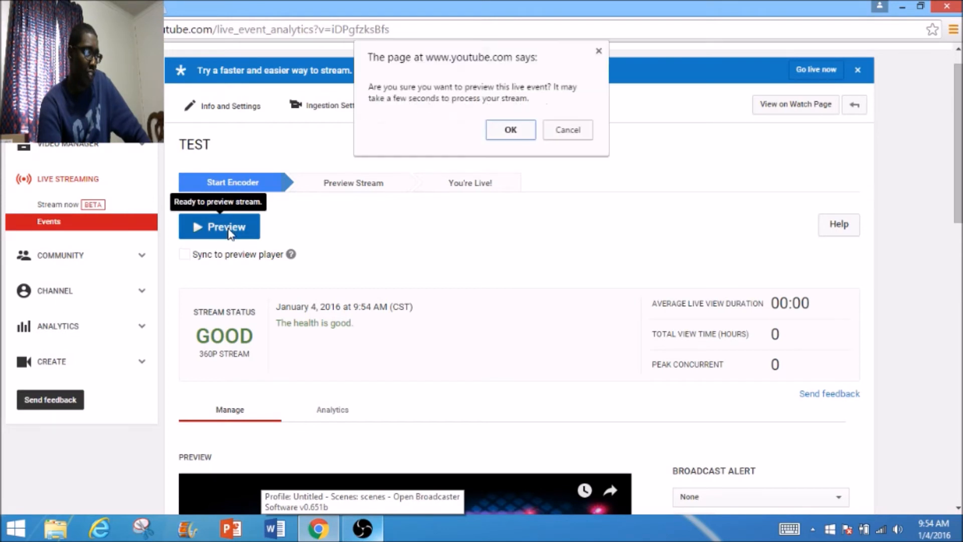
click(504, 131)
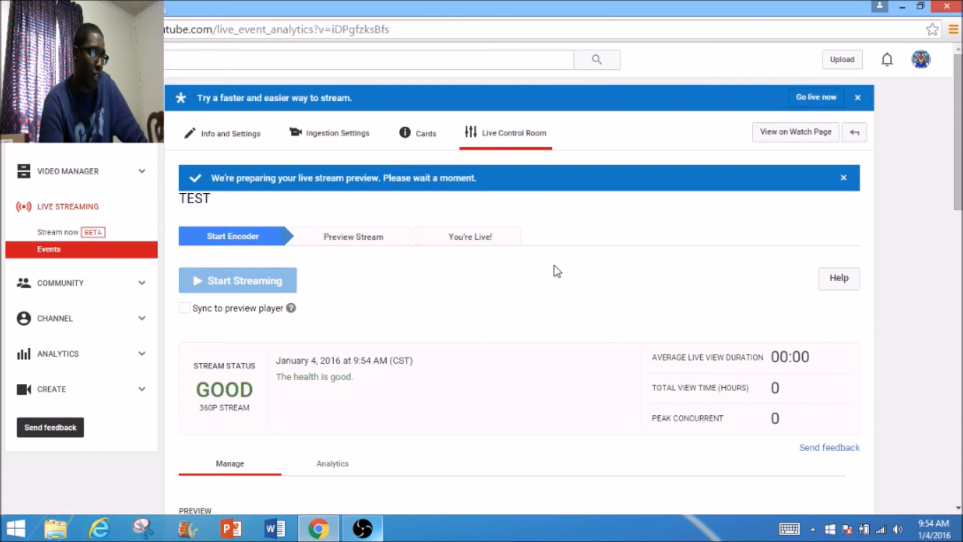
Step: Check the preview player and event stage, and start streaming the TEST live event publicly, confirming the request
scroll(884, 185, down, 8)
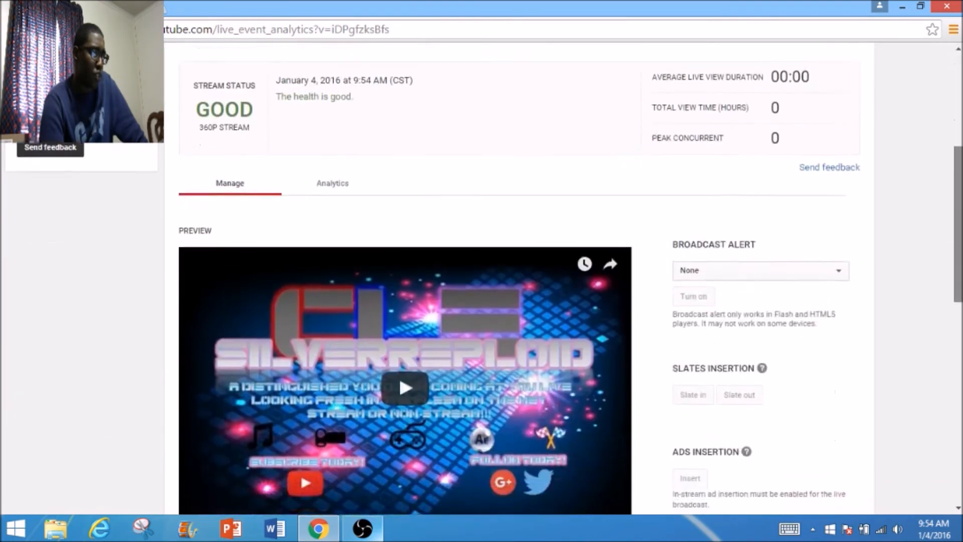
scroll(923, 155, up, 6)
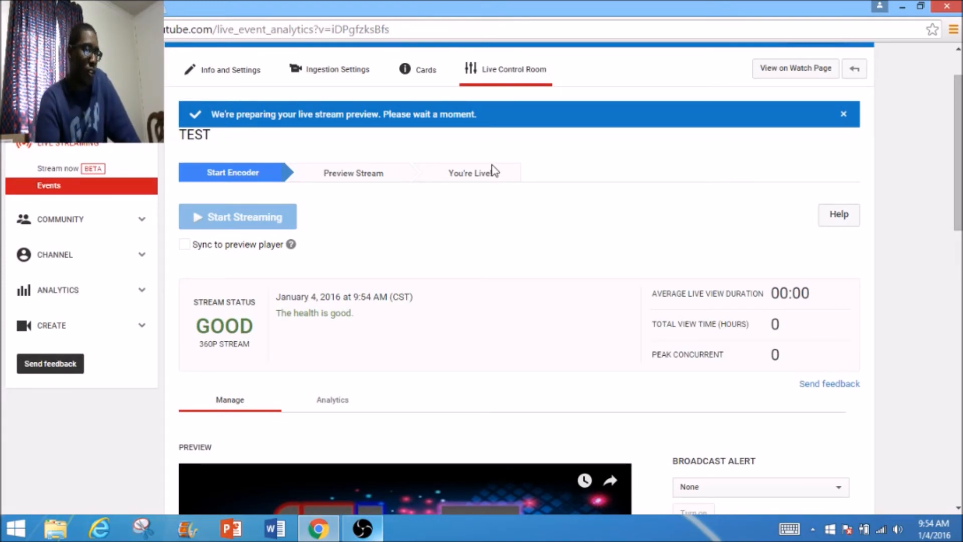
scroll(492, 170, down, 5)
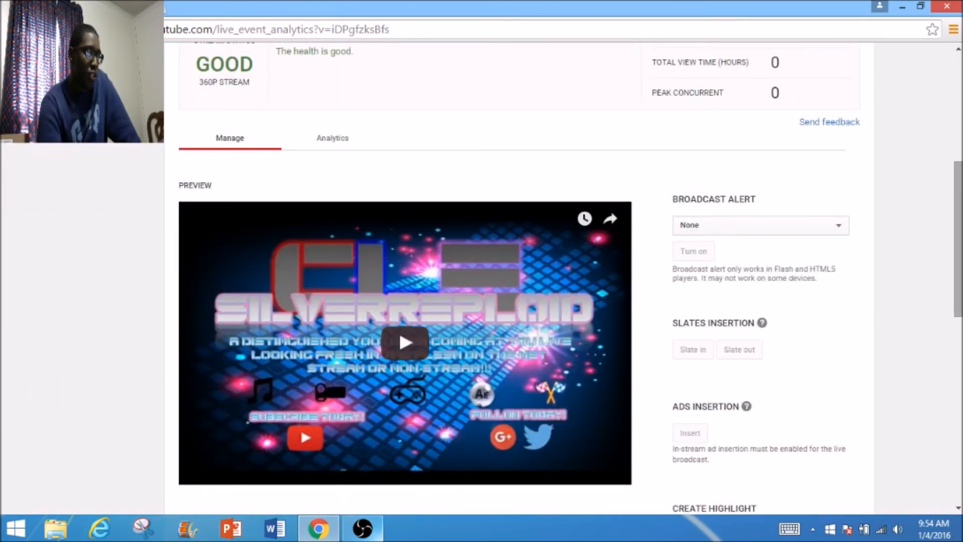
scroll(382, 301, up, 6)
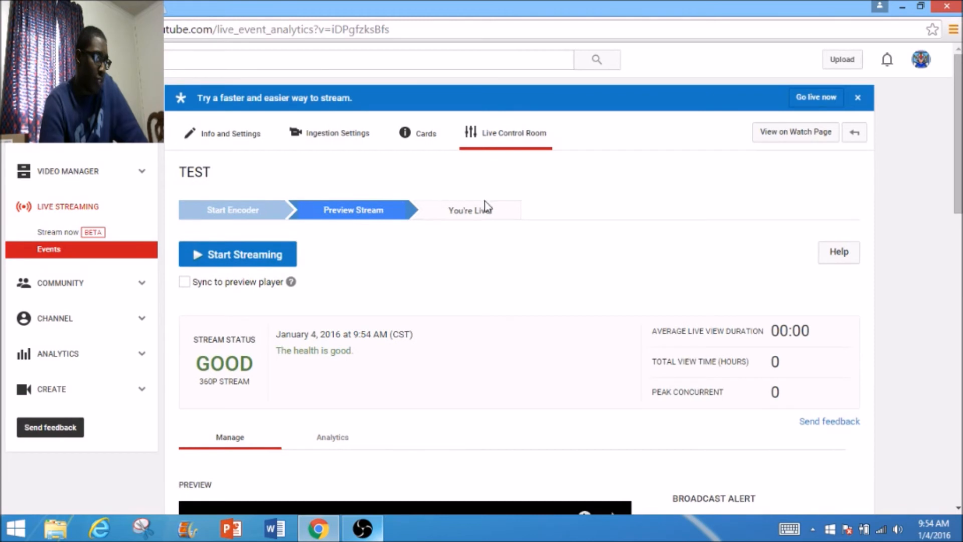
click(270, 262)
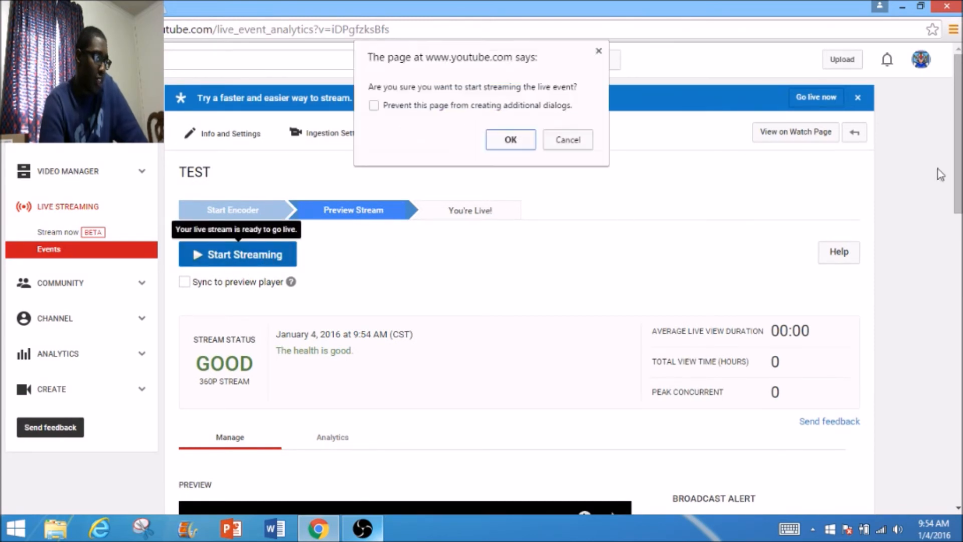
click(512, 140)
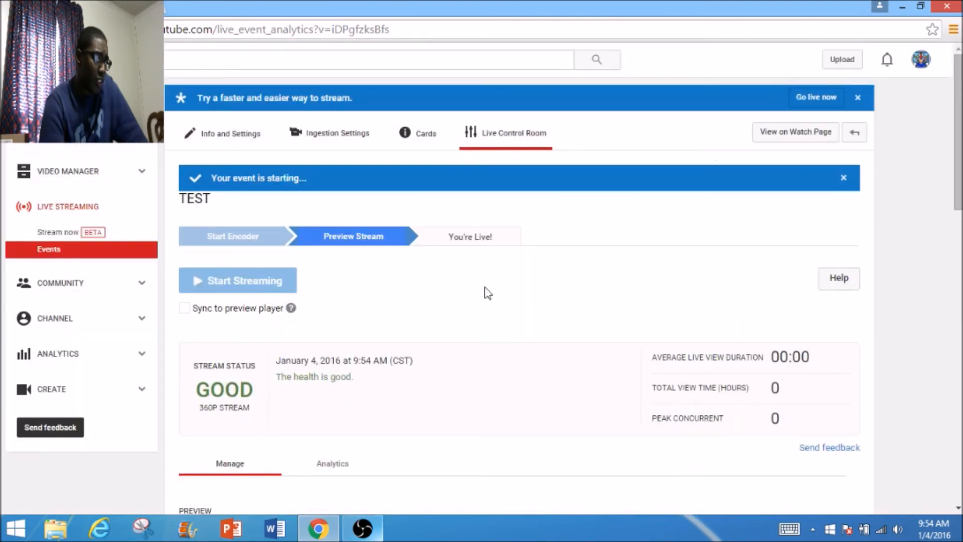
Step: Examine the live stream in the preview player and the broadcast controls beside it
scroll(488, 292, down, 8)
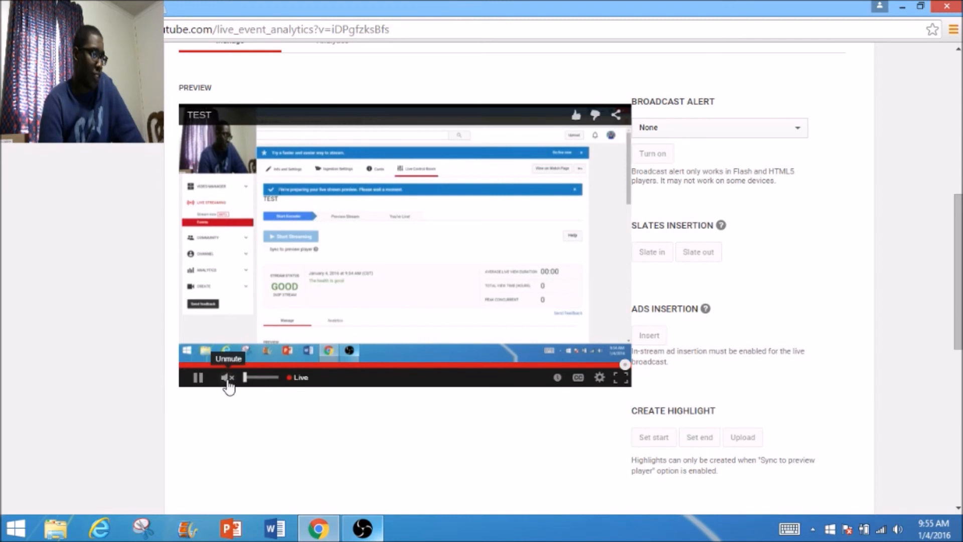
scroll(228, 385, down, 1)
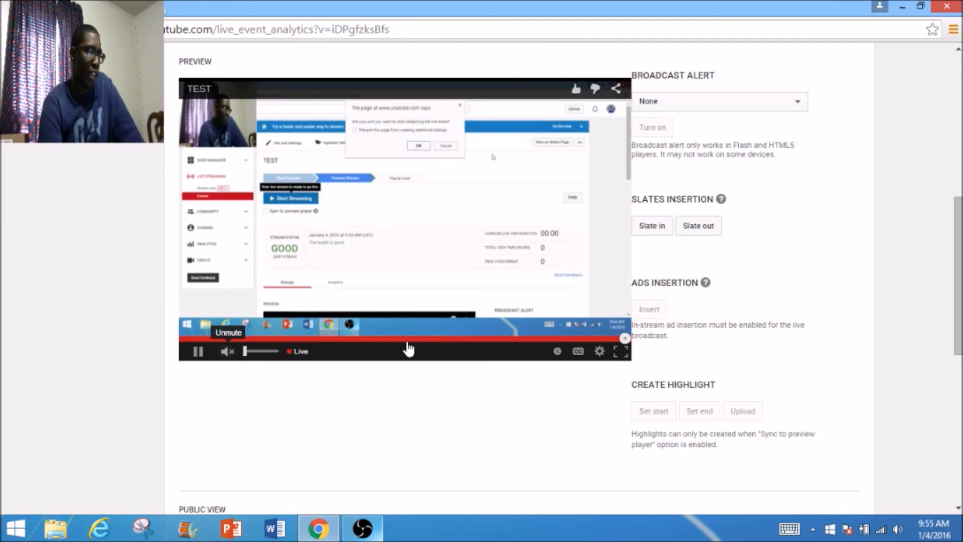
scroll(408, 348, up, 3)
scroll(307, 288, up, 12)
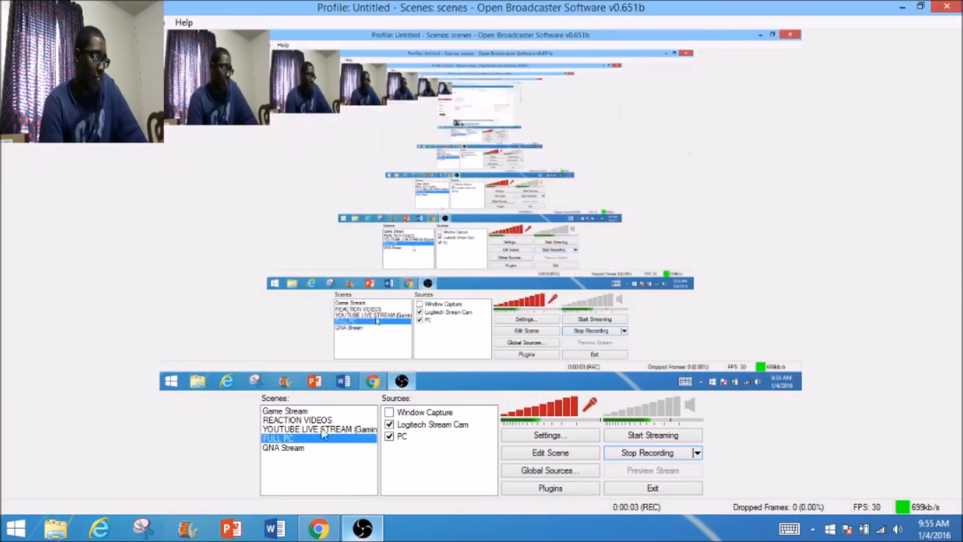
Step: Switch between Chrome and Open Broadcaster Software to review the ended TEST event's status, statistics and preview in the Live Control Room
click(318, 528)
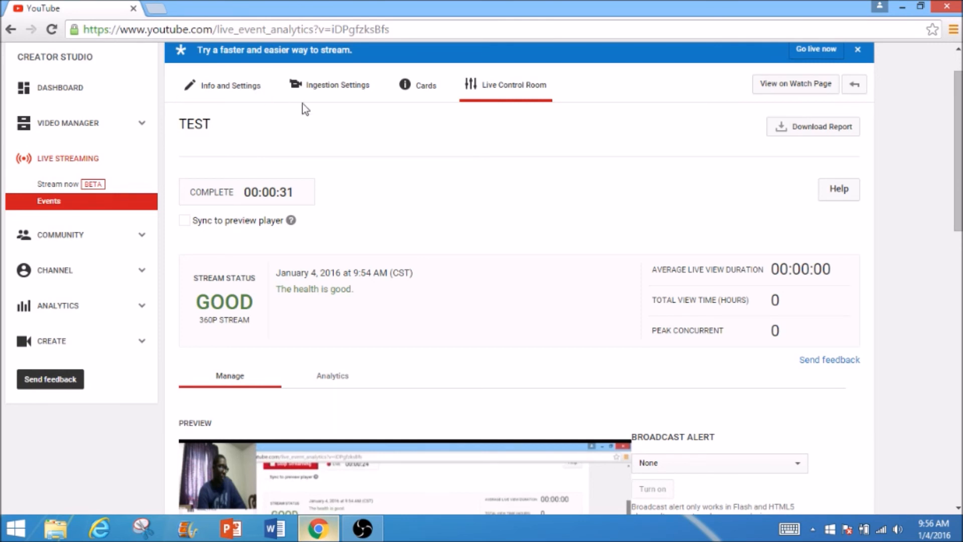
scroll(958, 151, down, 4)
drag(961, 188, 949, 107)
click(362, 528)
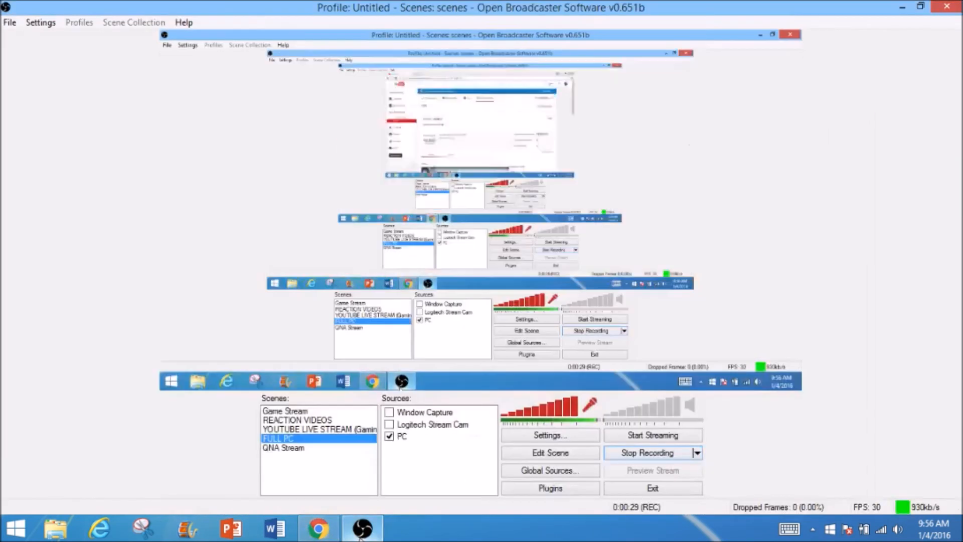
click(324, 535)
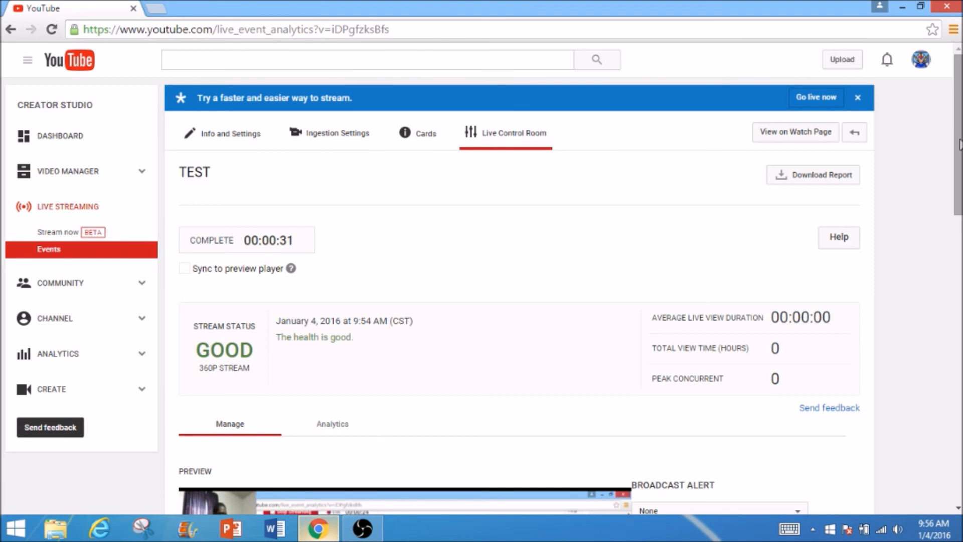
scroll(960, 145, down, 6)
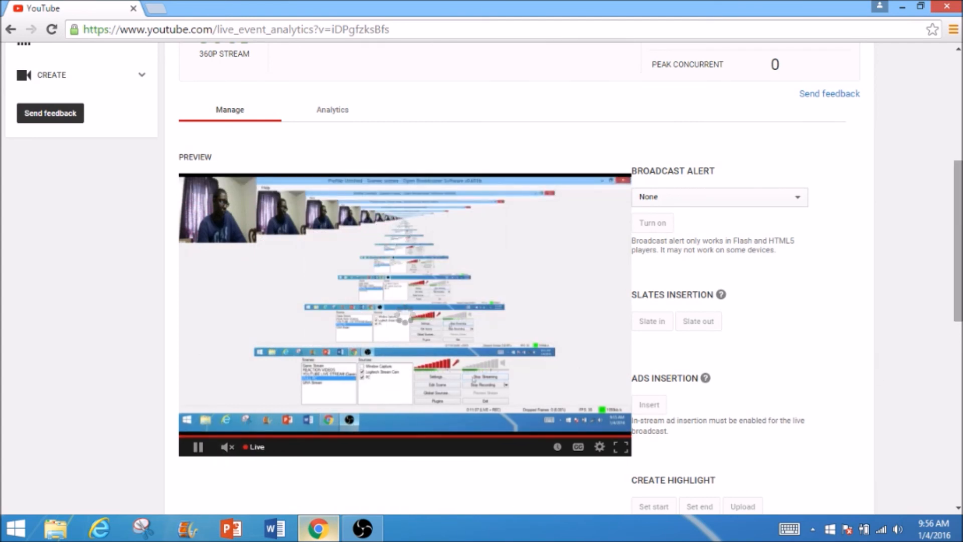
drag(959, 241, 959, 134)
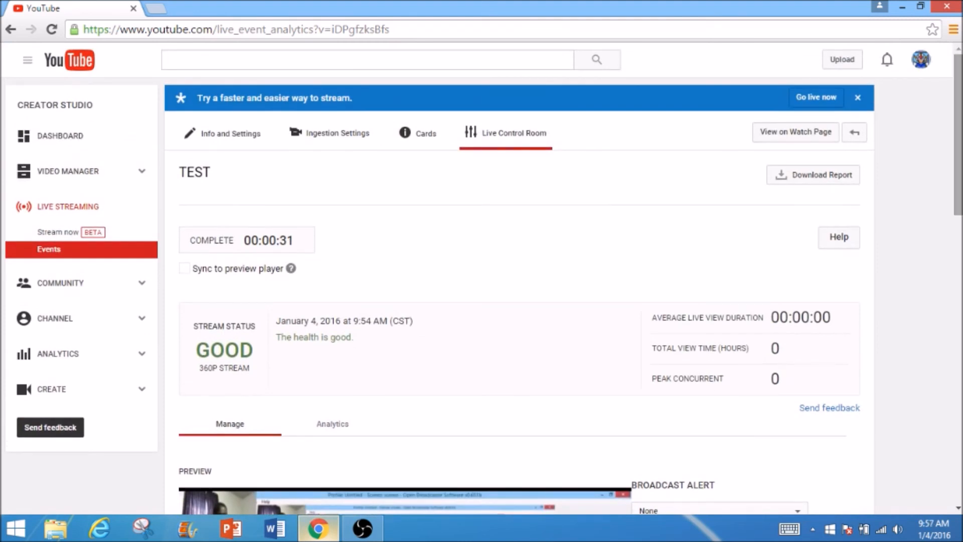